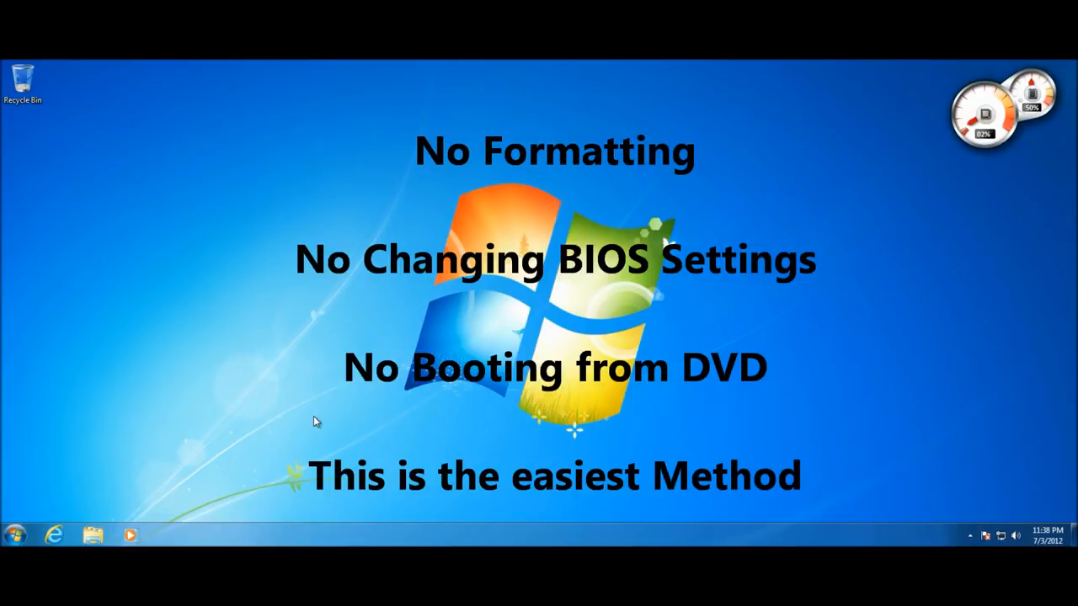
Step: Rearrange items on the desktop and refresh it
{"action": "left_click_drag", "start_coordinate": [313, 416], "coordinate": [743, 191]}
{"action": "left_click_drag", "start_coordinate": [365, 160], "coordinate": [376, 138]}
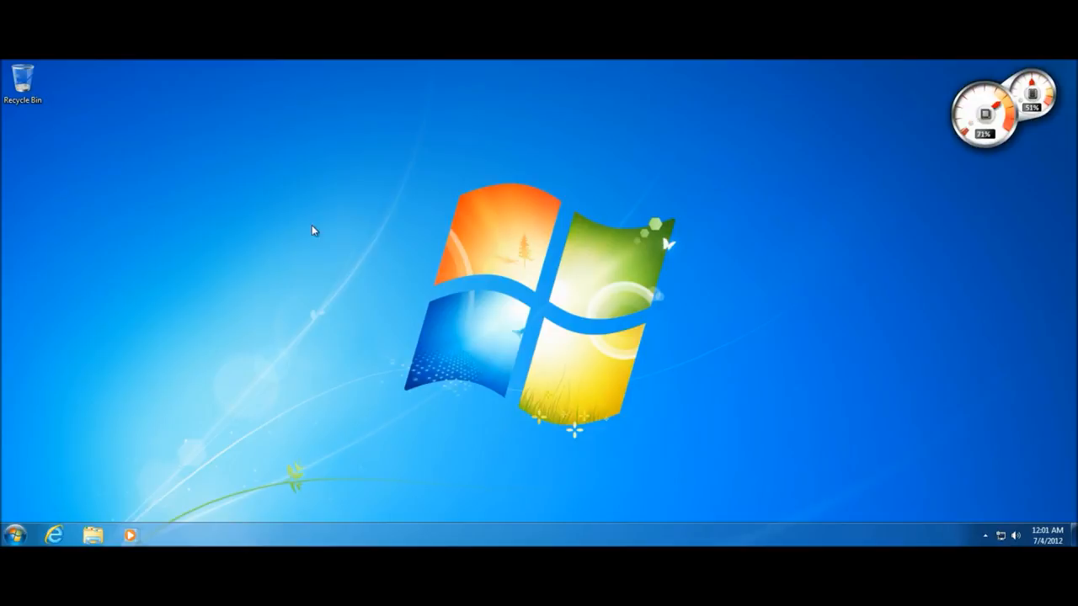
{"action": "left_click_drag", "start_coordinate": [312, 225], "coordinate": [401, 300]}
{"action": "right_click", "coordinate": [232, 206]}
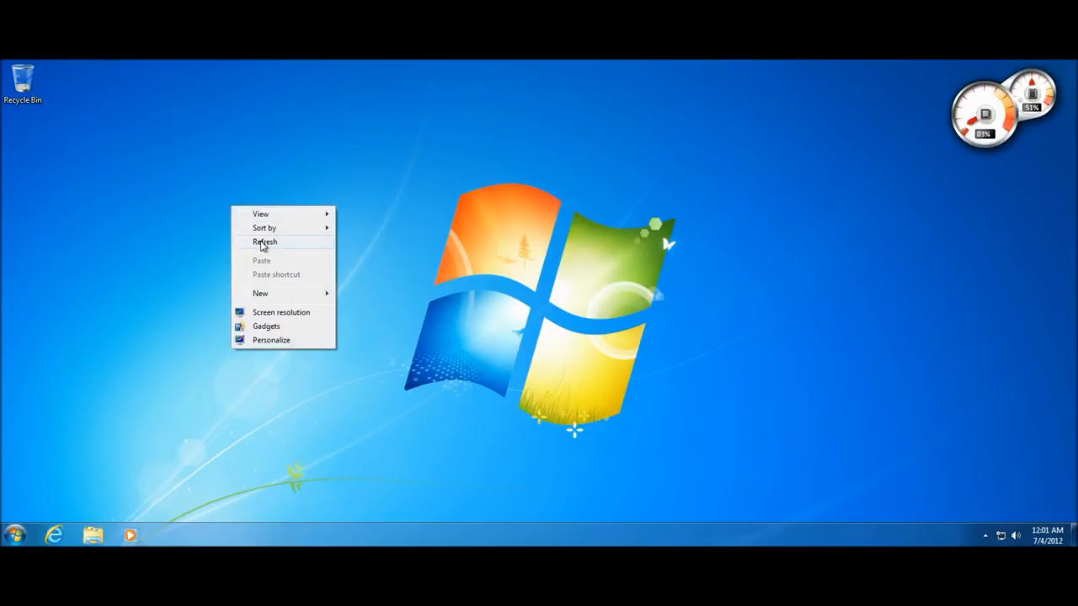
{"action": "left_click", "coordinate": [261, 243]}
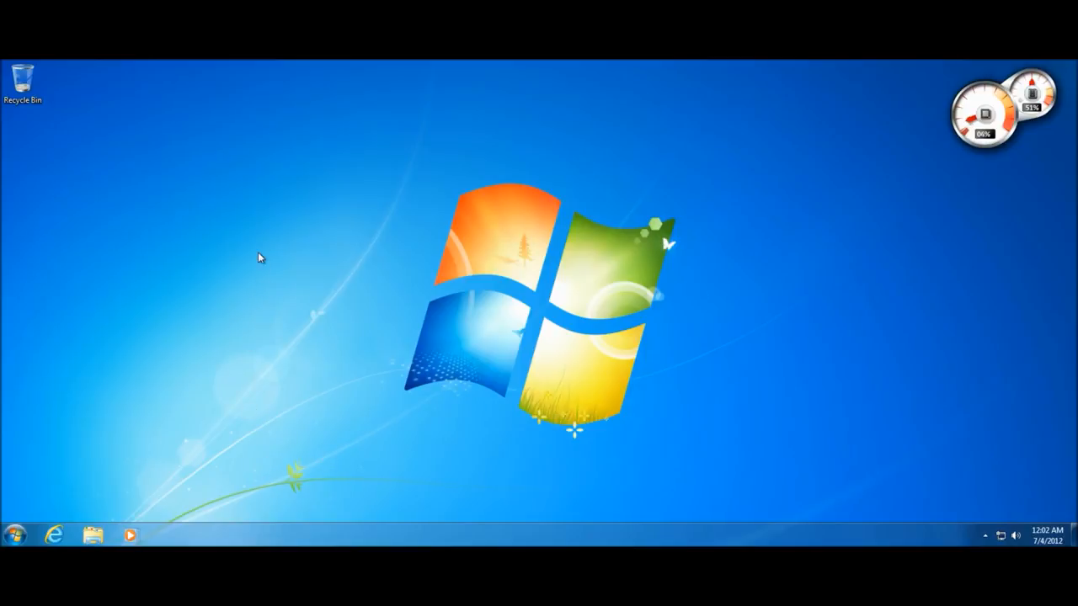
Step: Browse the Documents library, then the Pictures library, in Windows Explorer
{"action": "left_click", "coordinate": [104, 530]}
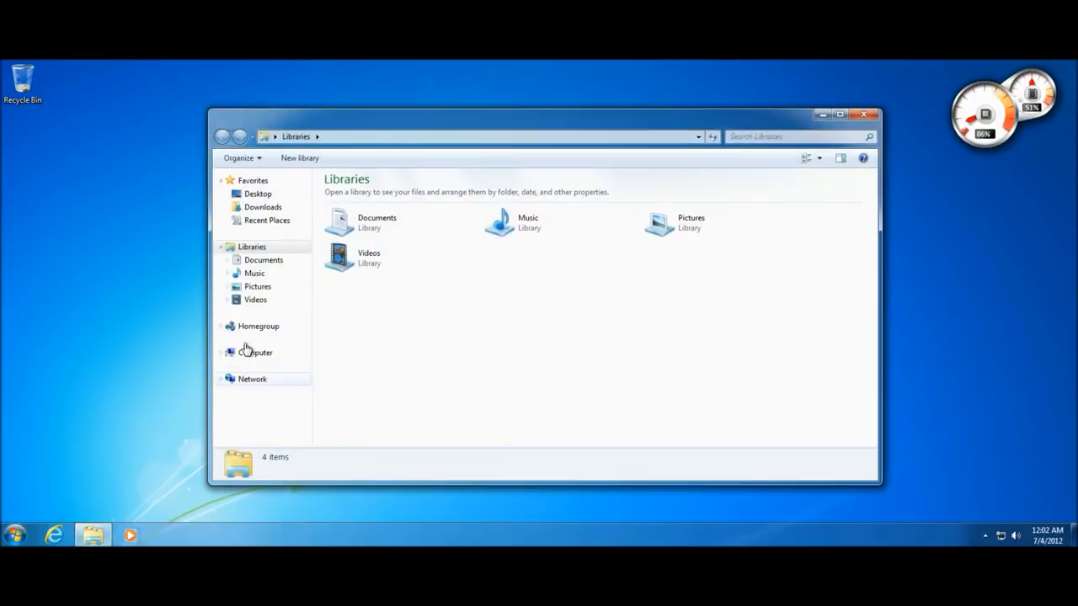
{"action": "double_click", "coordinate": [411, 234]}
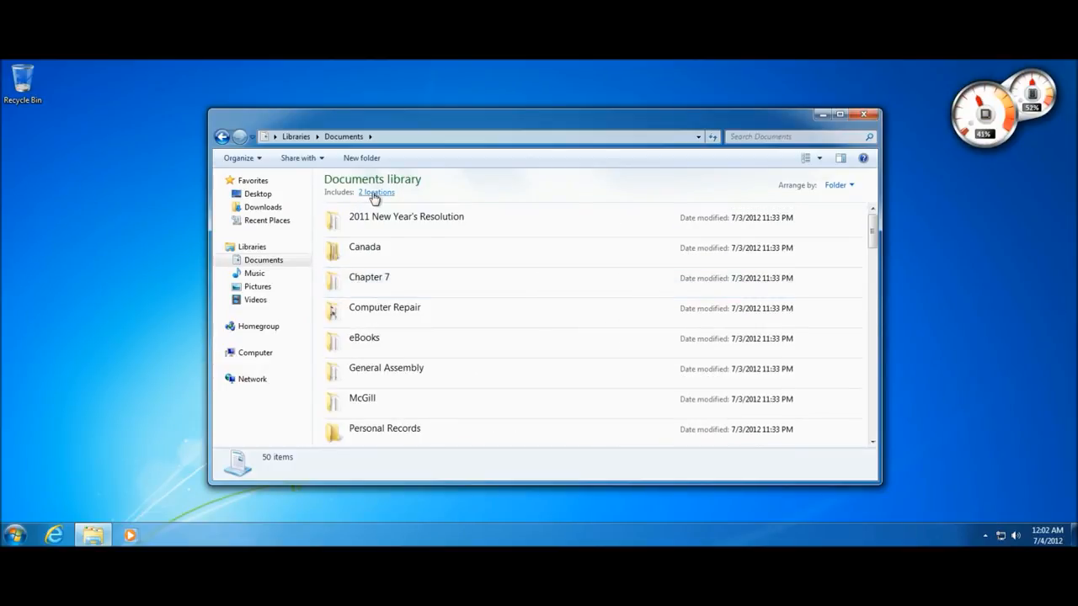
{"action": "scroll", "coordinate": [375, 202], "scroll_direction": "down", "scroll_amount": 12}
{"action": "scroll", "coordinate": [345, 322], "scroll_direction": "down", "scroll_amount": 1}
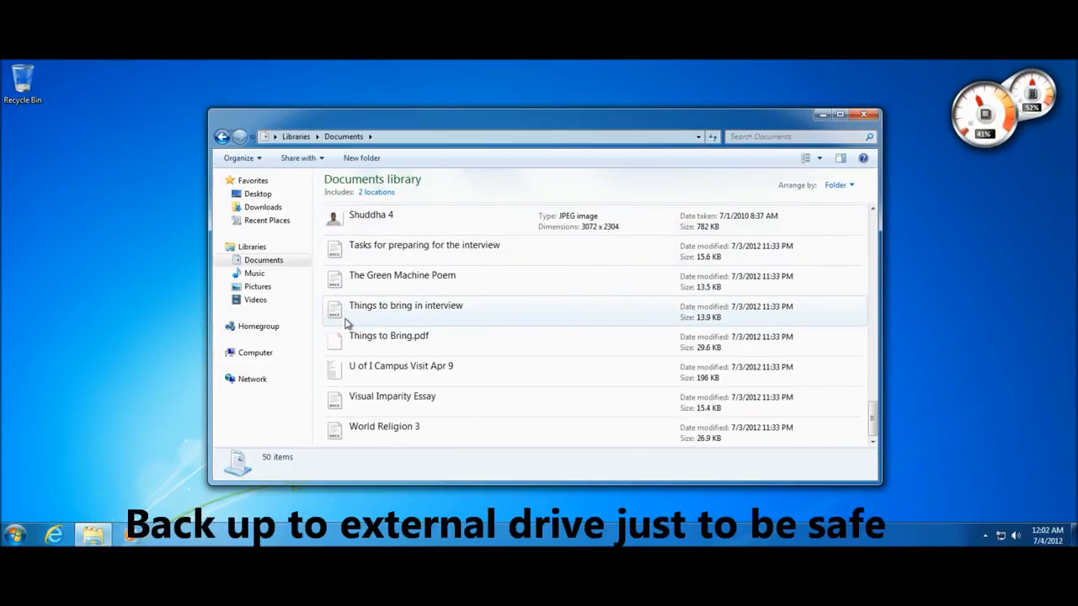
{"action": "scroll", "coordinate": [346, 323], "scroll_direction": "up", "scroll_amount": 15}
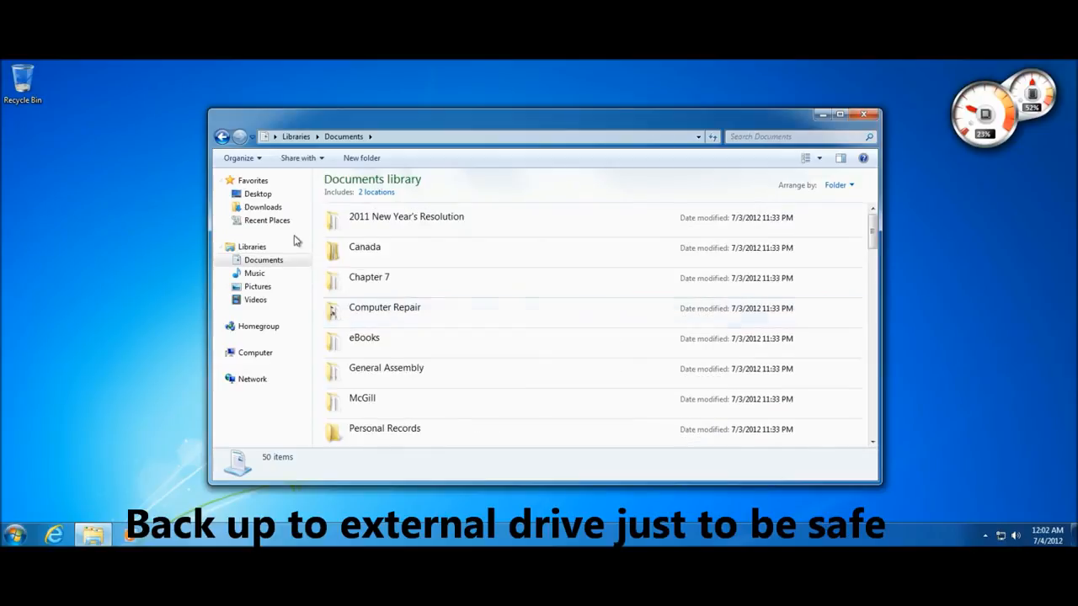
{"action": "left_click", "coordinate": [219, 138]}
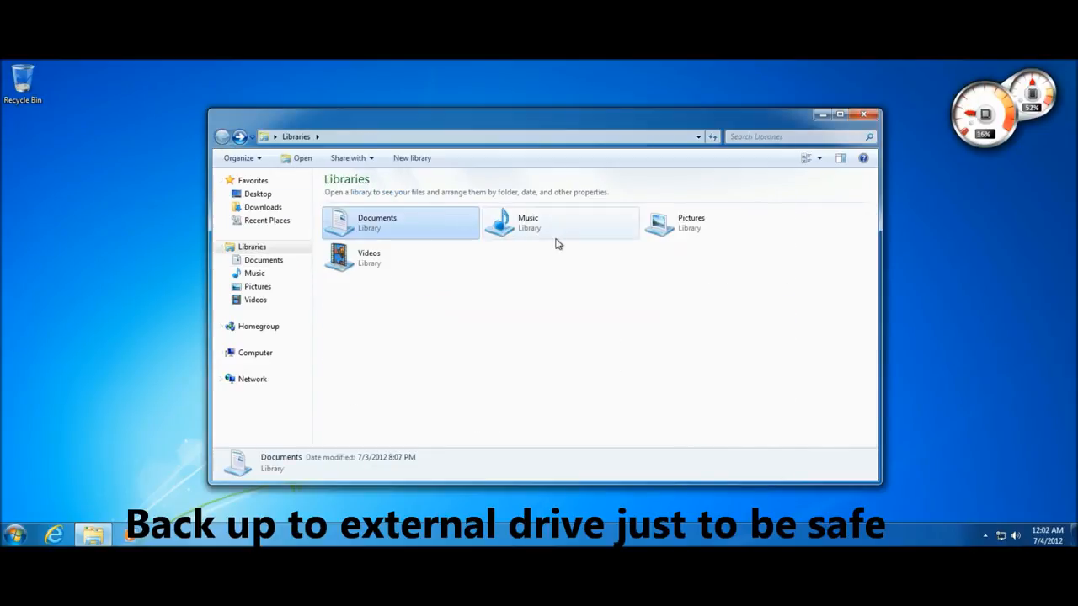
{"action": "double_click", "coordinate": [694, 230]}
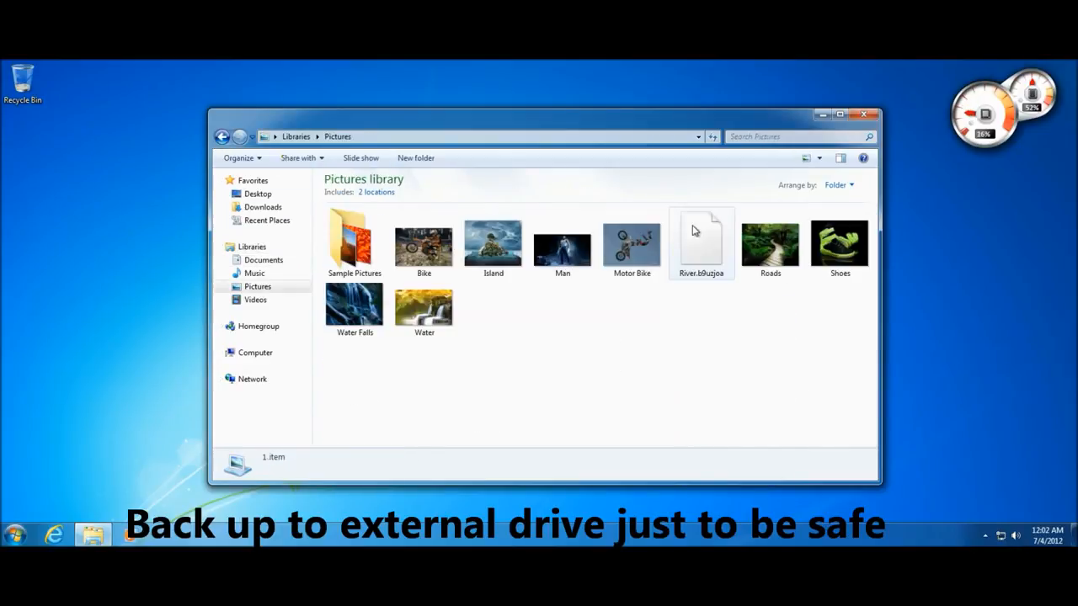
Step: Reopen the Documents library, select the Chapter 7 folder, then close the window
{"action": "left_click_drag", "start_coordinate": [704, 367], "coordinate": [547, 392]}
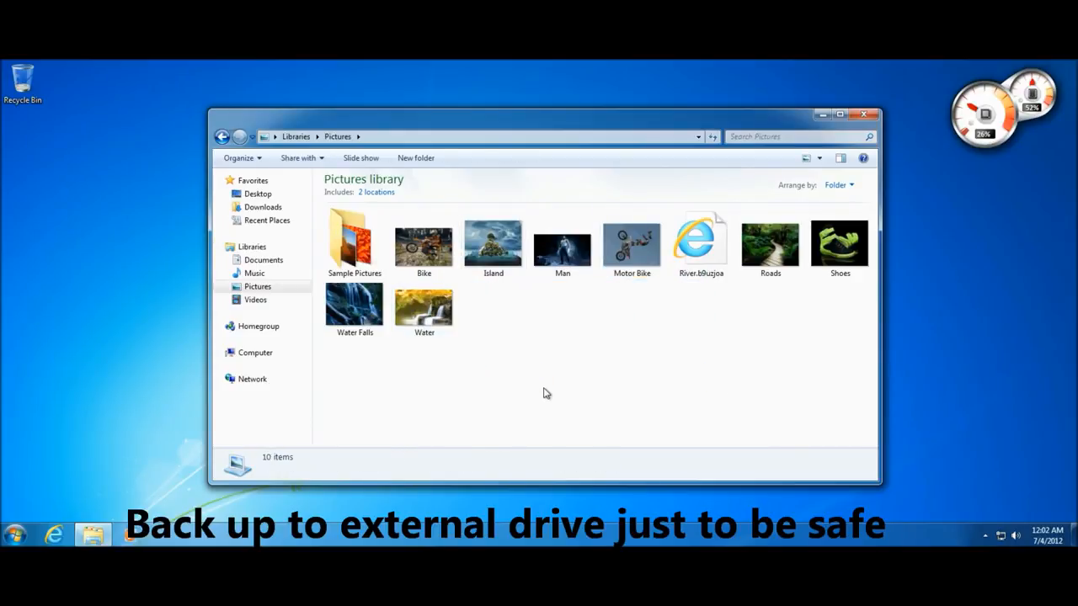
{"action": "left_click", "coordinate": [295, 136]}
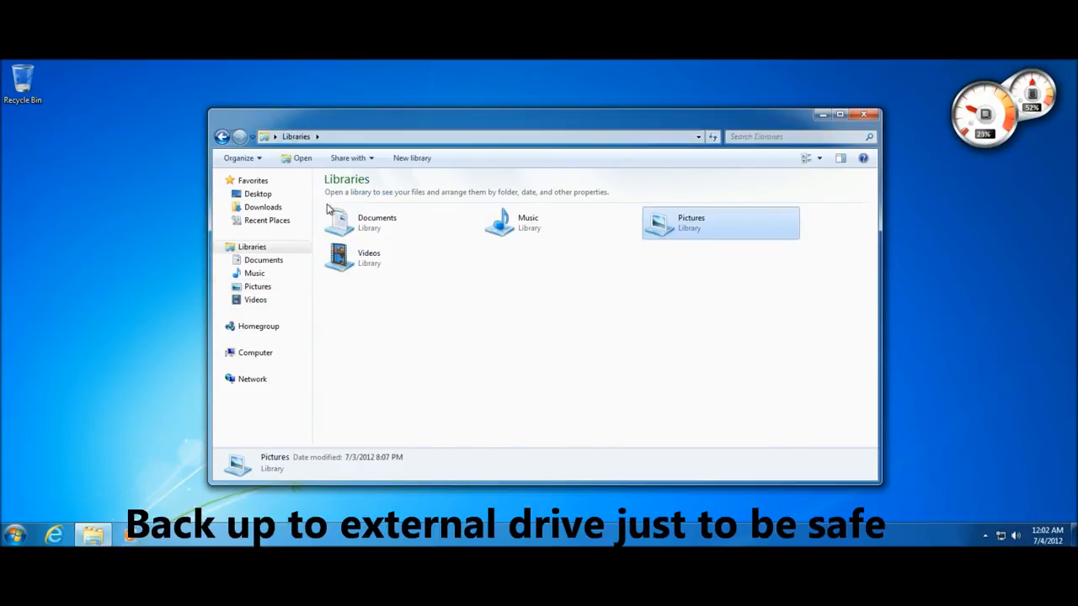
{"action": "double_click", "coordinate": [350, 221]}
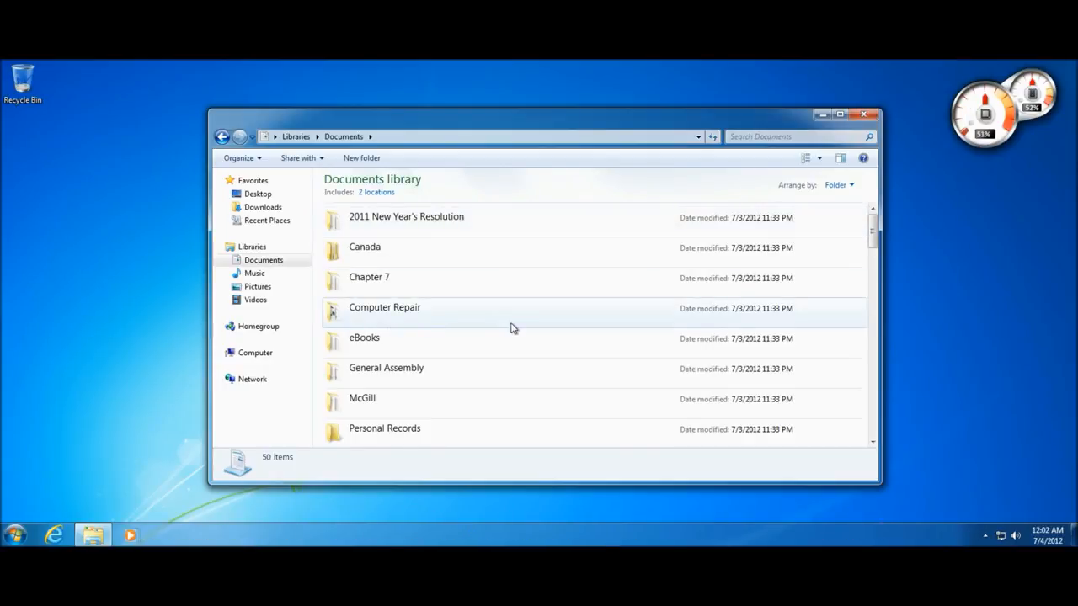
{"action": "left_click_drag", "start_coordinate": [517, 237], "coordinate": [494, 294]}
{"action": "left_click", "coordinate": [492, 293]}
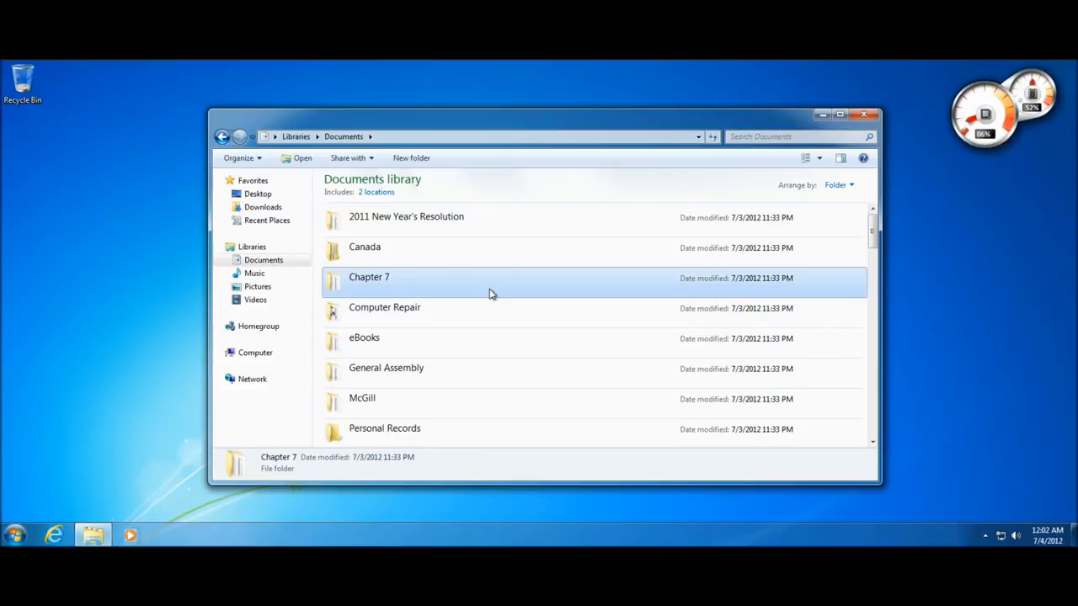
{"action": "double_click", "coordinate": [216, 118]}
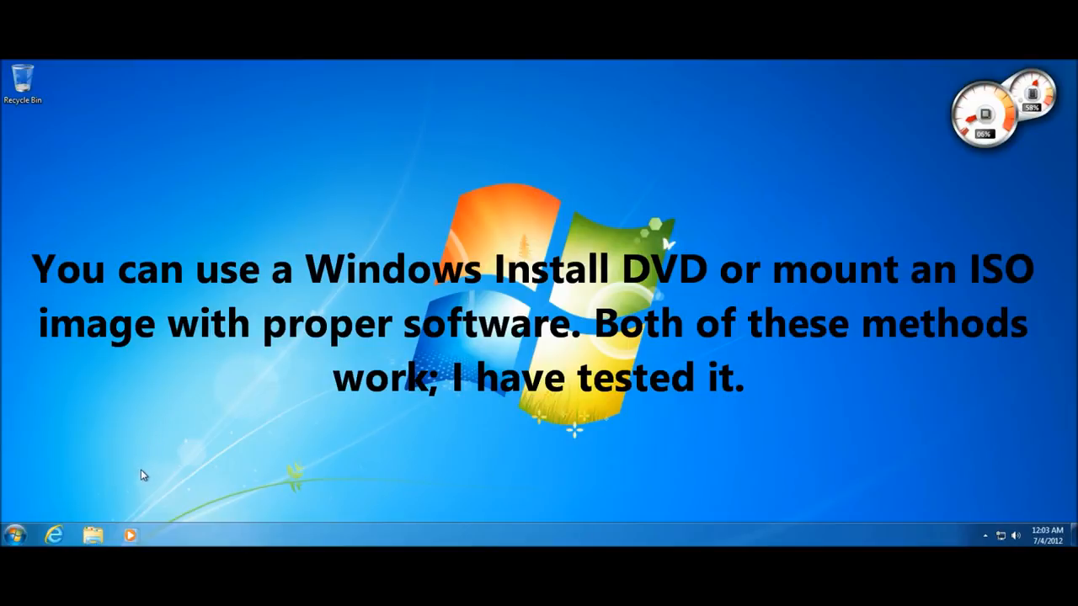
Step: Show the Start menu's programs list and dismiss it without launching anything
{"action": "left_click_drag", "start_coordinate": [353, 430], "coordinate": [285, 470]}
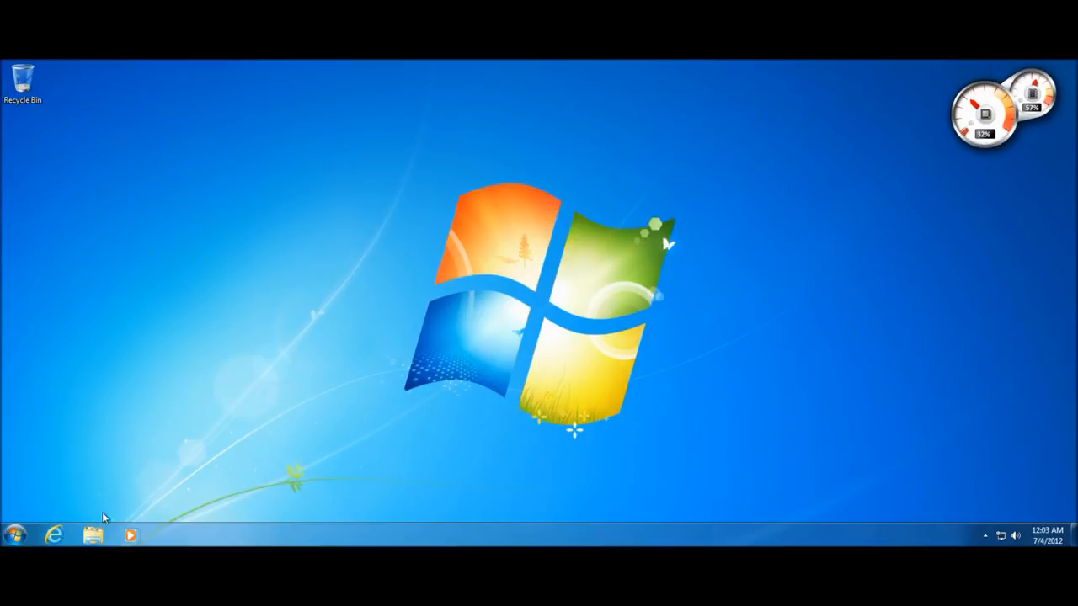
{"action": "left_click", "coordinate": [60, 531]}
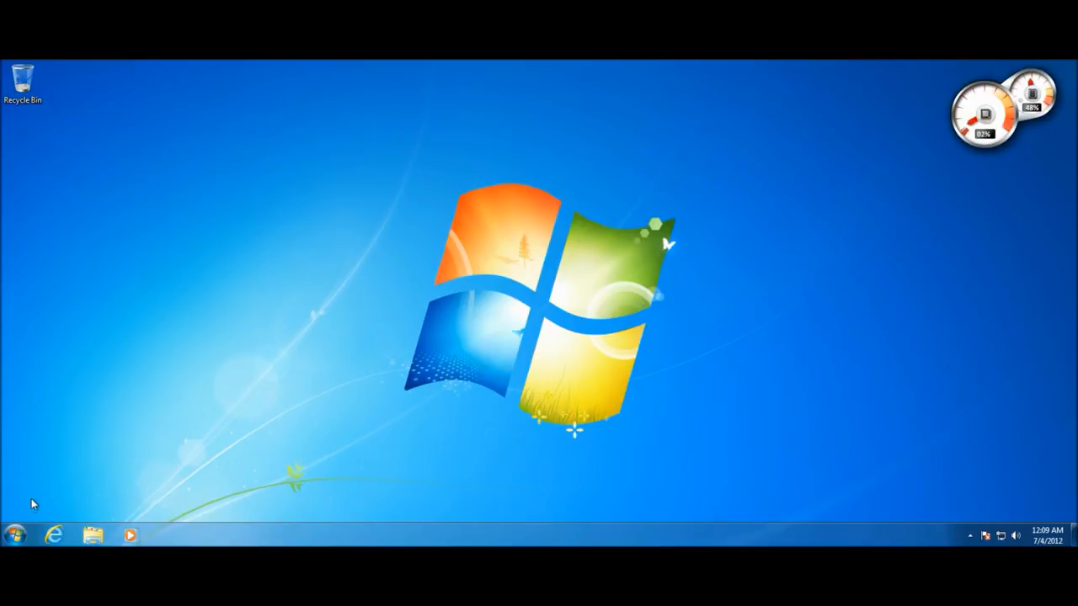
{"action": "left_click", "coordinate": [14, 534]}
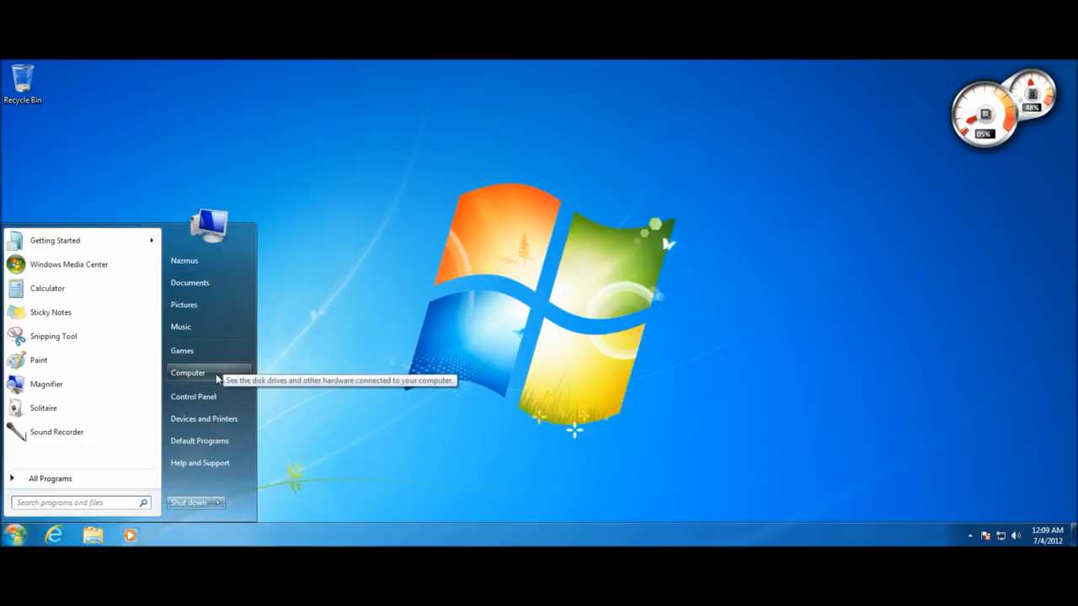
{"action": "left_click", "coordinate": [323, 364]}
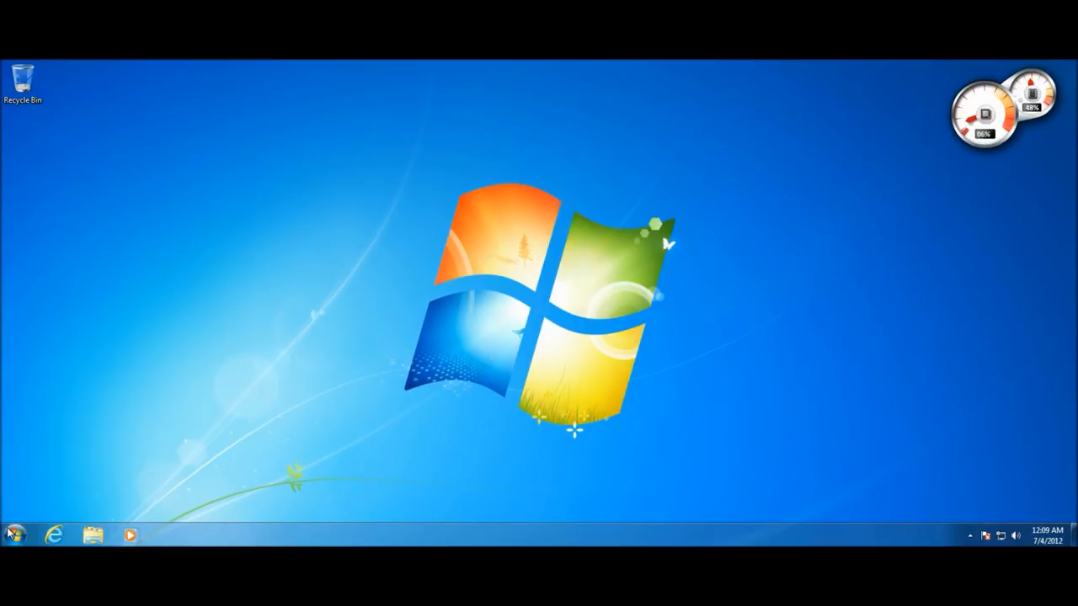
Step: Open DVD Drive (D:) from Computer to list the WIN_7_HOMEPREMIUM disc files
{"action": "left_click", "coordinate": [91, 538]}
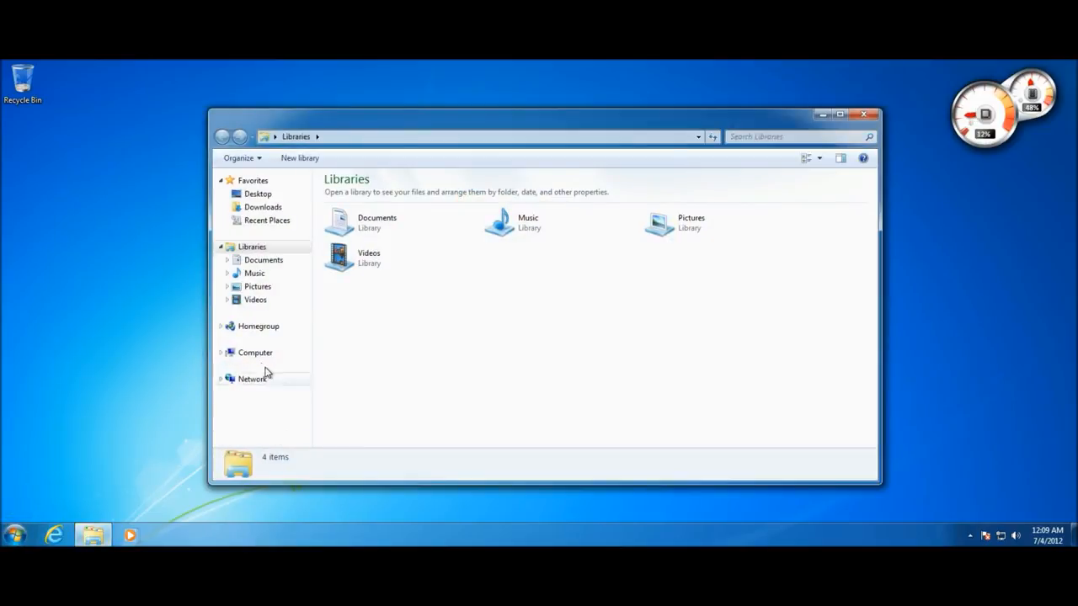
{"action": "left_click", "coordinate": [261, 358]}
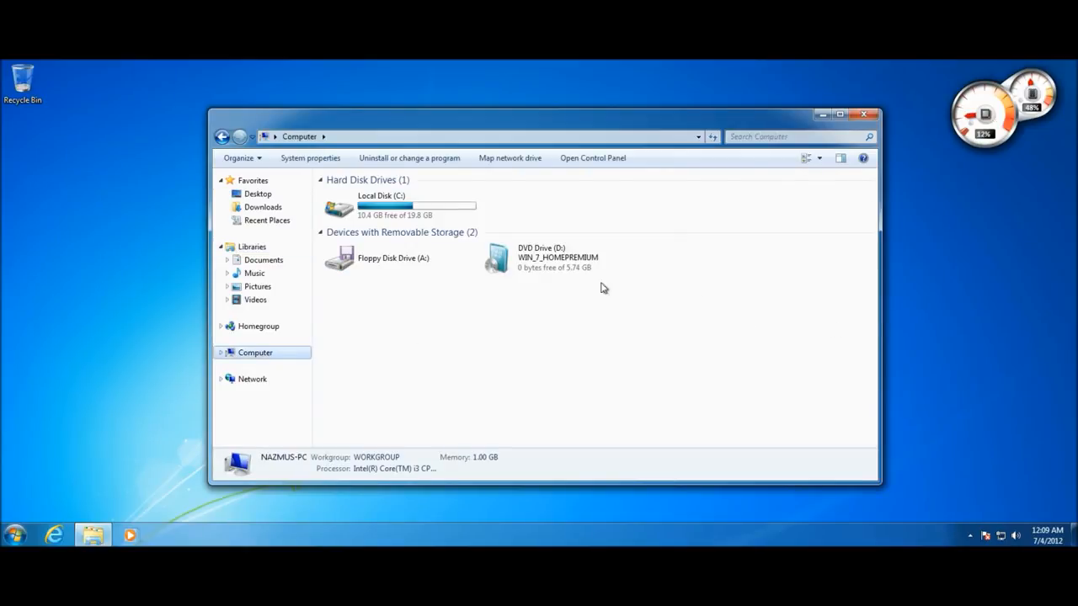
{"action": "left_click", "coordinate": [512, 264]}
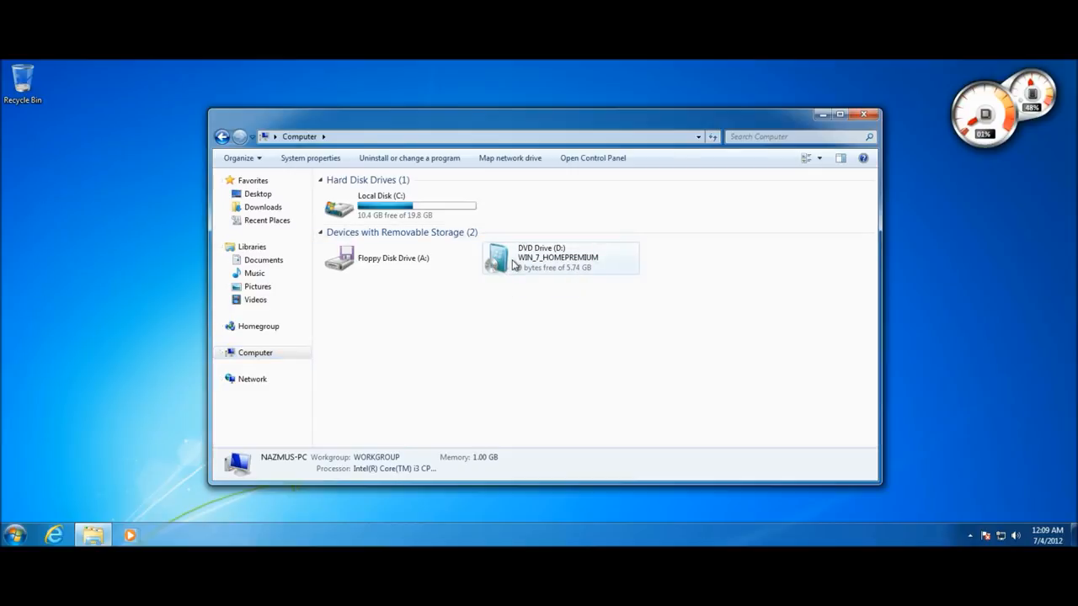
{"action": "right_click", "coordinate": [511, 265]}
{"action": "left_click", "coordinate": [536, 270]}
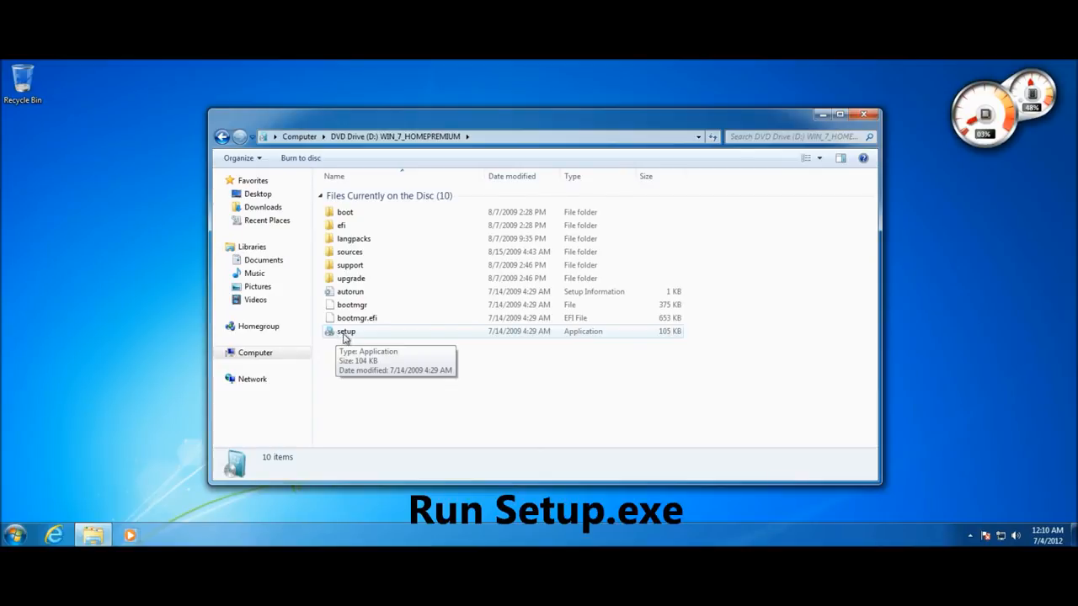
Step: Run setup from the disc, approve User Account Control, and close the disc window
{"action": "double_click", "coordinate": [352, 333]}
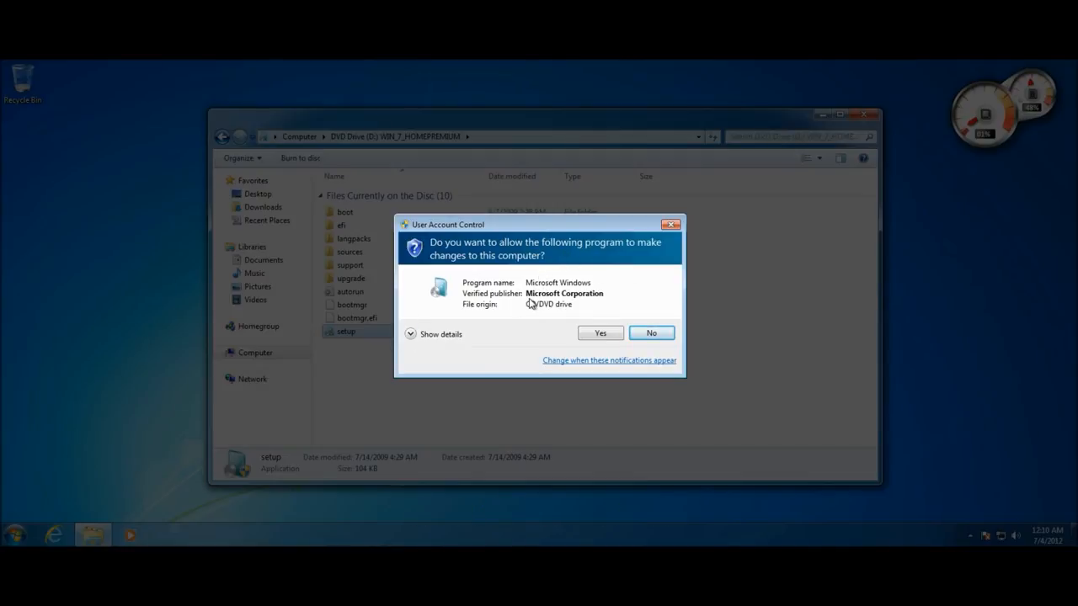
{"action": "left_click", "coordinate": [597, 336]}
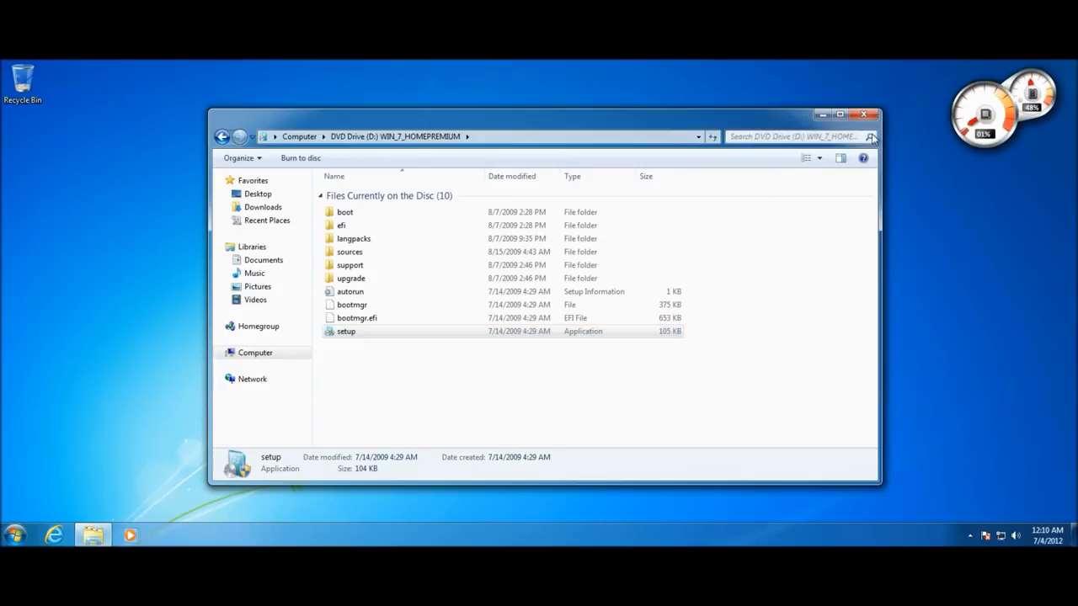
{"action": "left_click", "coordinate": [864, 117]}
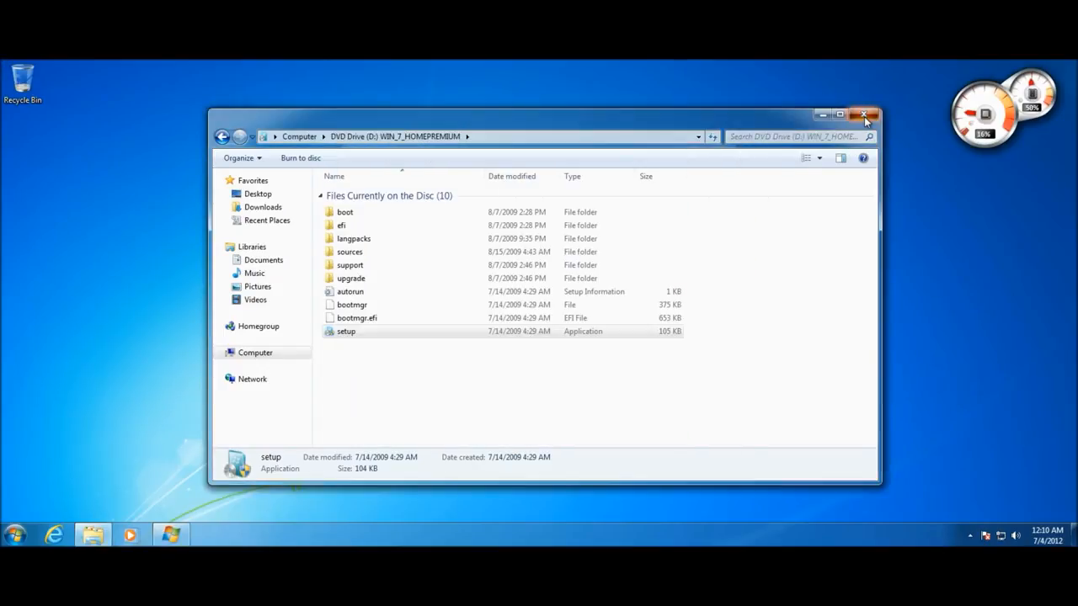
{"action": "left_click", "coordinate": [865, 116]}
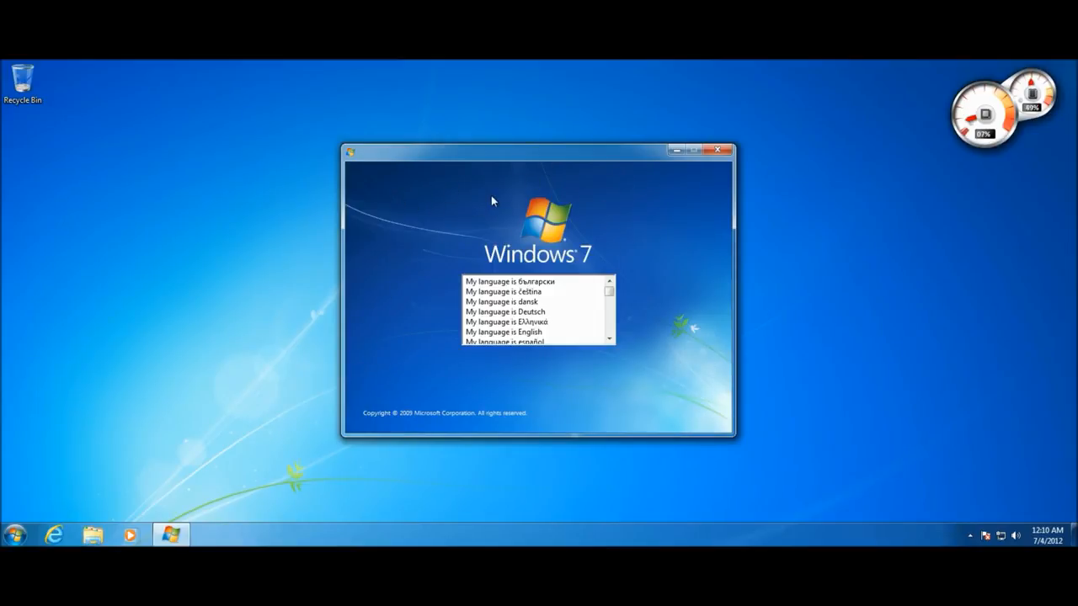
Step: Select English as the setup language and start the Windows 7 installation
{"action": "left_click", "coordinate": [512, 335]}
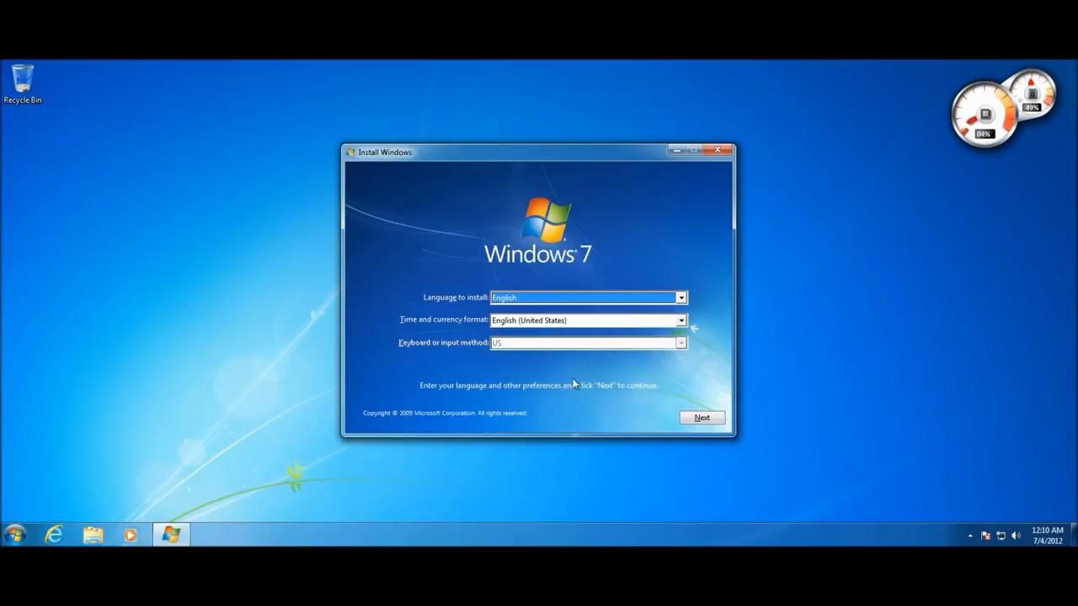
{"action": "left_click", "coordinate": [707, 419]}
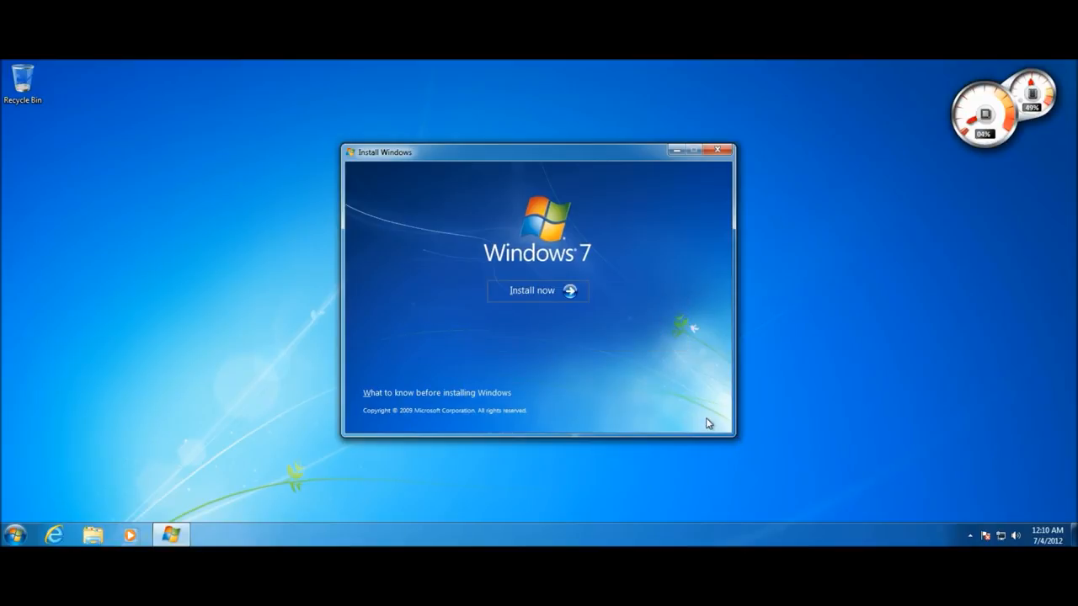
{"action": "left_click", "coordinate": [529, 294]}
{"action": "left_click", "coordinate": [544, 291]}
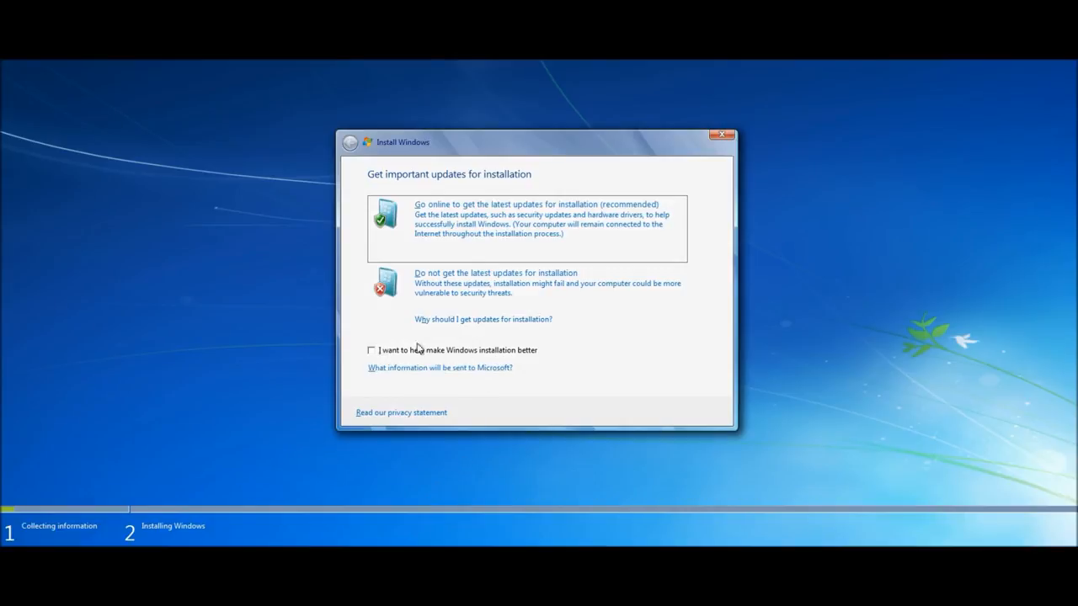
Step: Opt in to improving Windows installation and get the latest updates online
{"action": "left_click", "coordinate": [372, 352]}
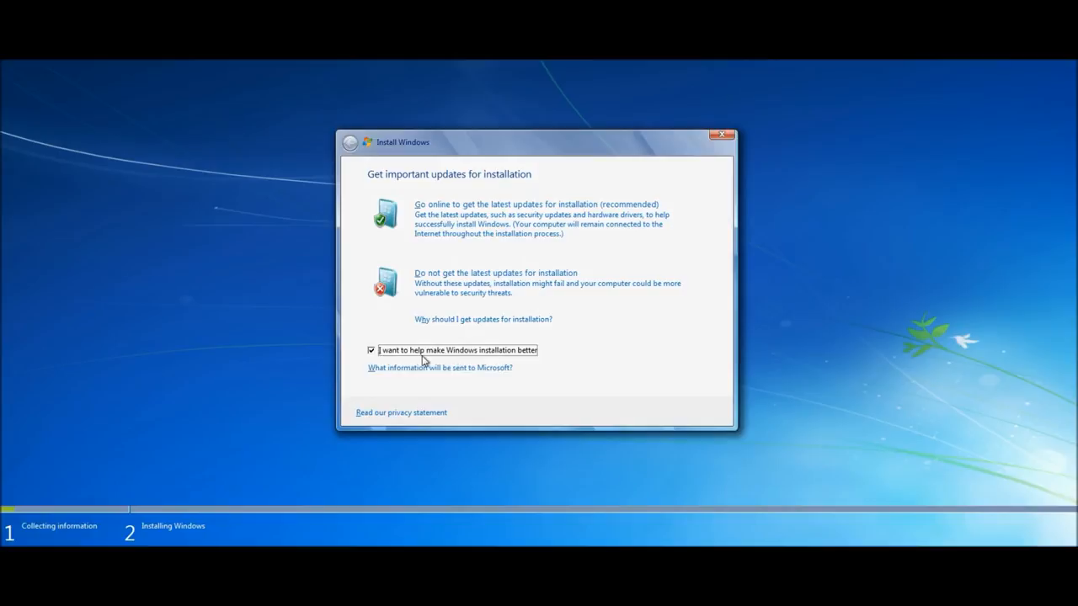
{"action": "left_click", "coordinate": [467, 236]}
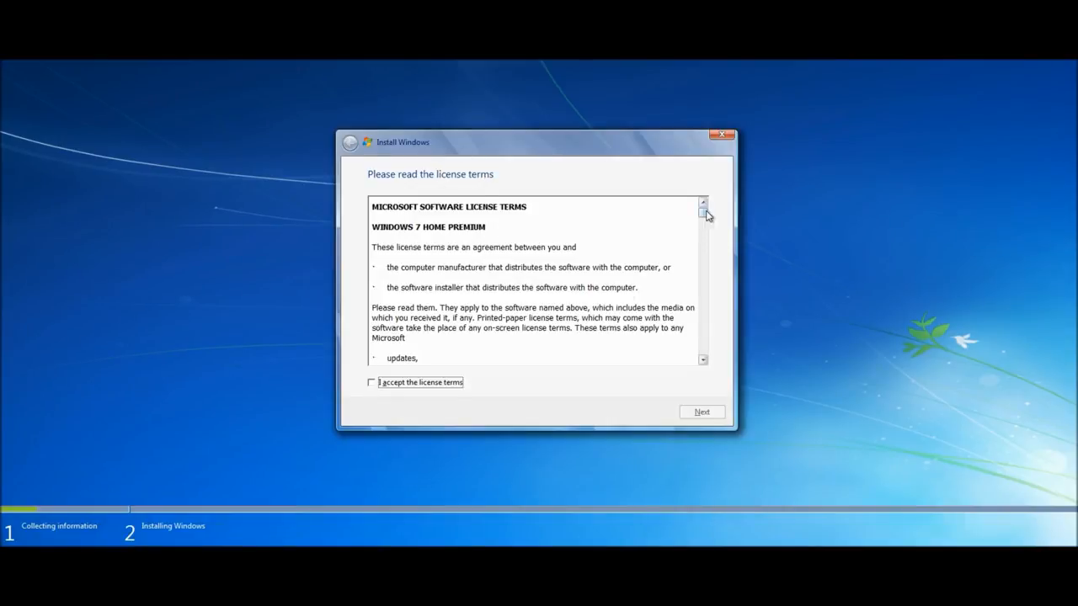
Step: Scroll through the Windows 7 Home Premium license, accept the terms, and continue
{"action": "left_click_drag", "start_coordinate": [704, 212], "coordinate": [716, 360]}
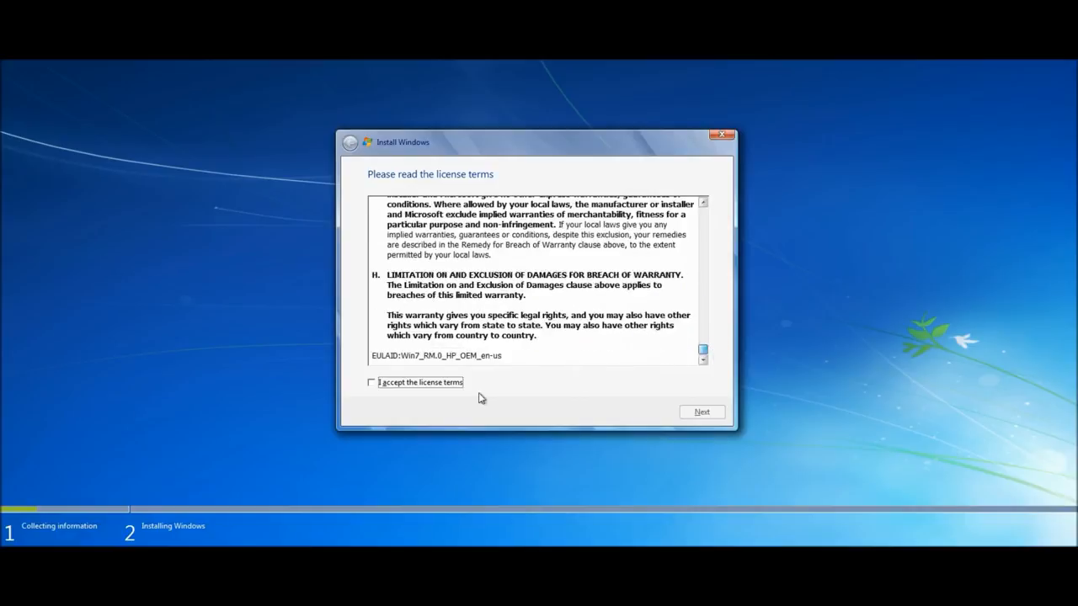
{"action": "left_click", "coordinate": [442, 387]}
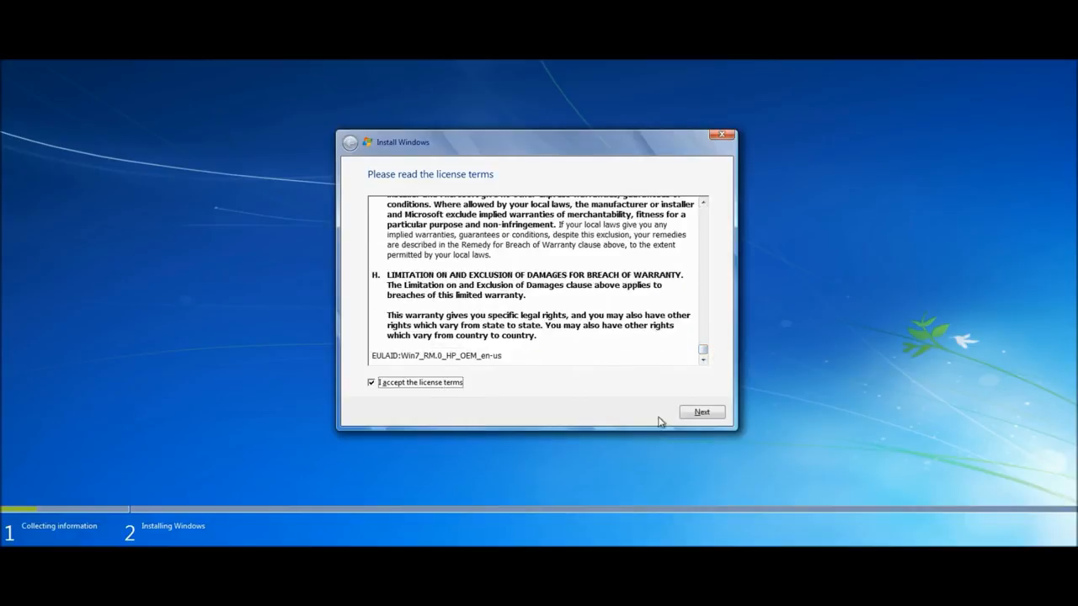
{"action": "left_click", "coordinate": [692, 412]}
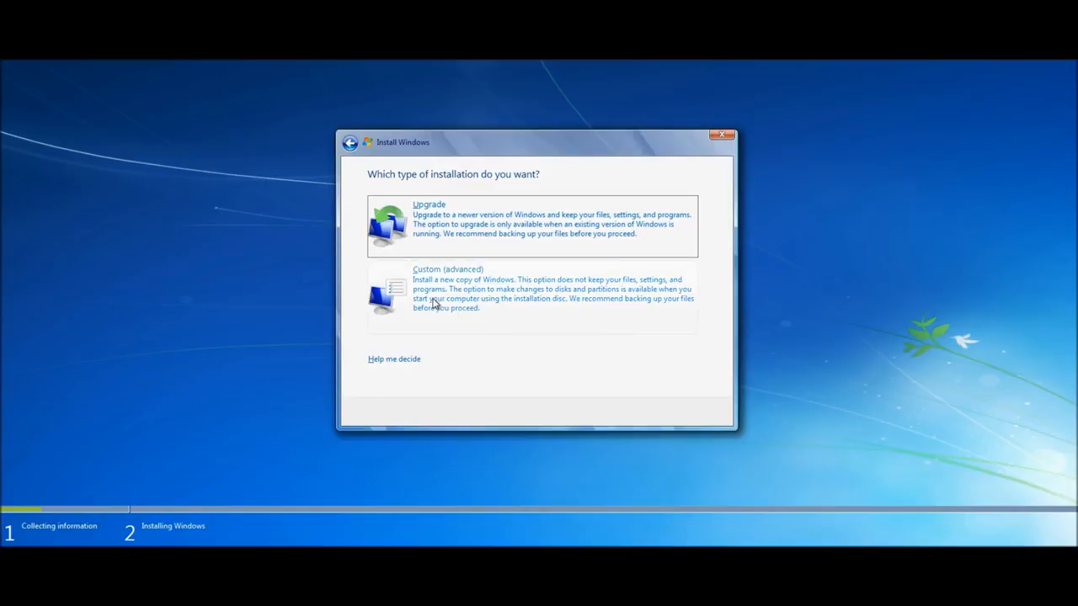
Step: Choose the Custom (advanced) installation type
{"action": "left_click", "coordinate": [393, 296]}
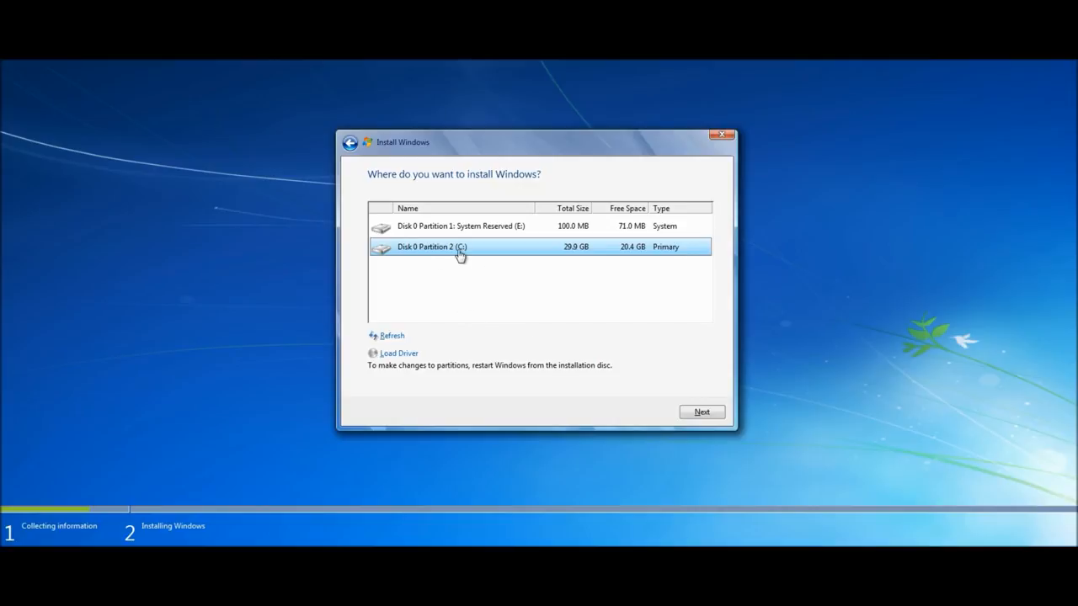
Step: Install onto Disk 0 Partition 2 (C:) and read the Windows.old warning
{"action": "left_click", "coordinate": [695, 412]}
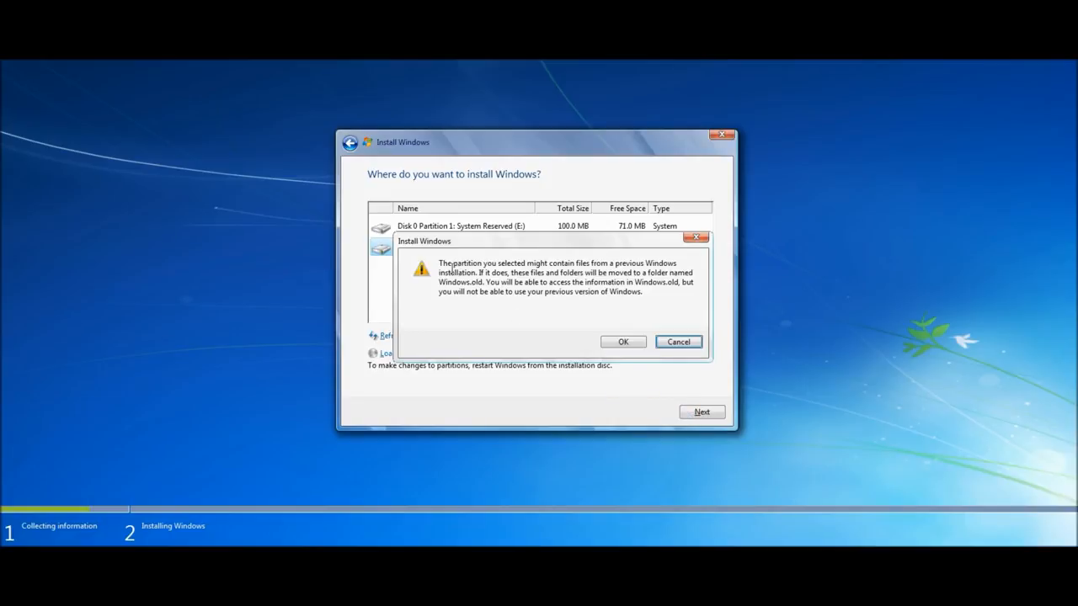
{"action": "left_click_drag", "start_coordinate": [444, 266], "coordinate": [515, 299]}
{"action": "left_click", "coordinate": [516, 303]}
Step: Confirm the Windows.old warning and wait while Windows copies, expands and restarts
{"action": "left_click", "coordinate": [622, 342]}
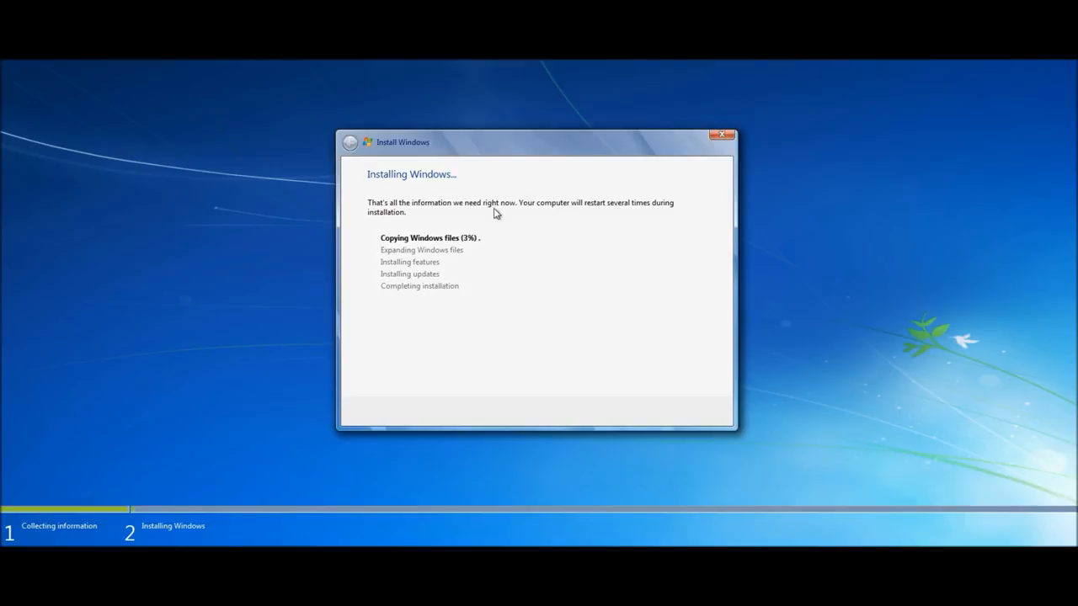
{"action": "key", "text": "super"}
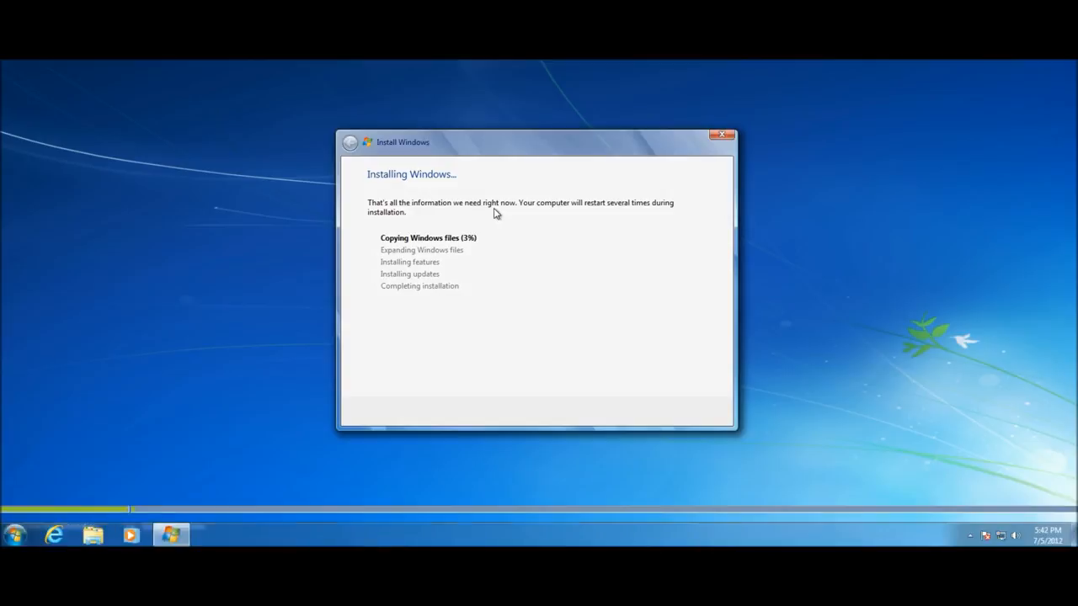
{"action": "left_click", "coordinate": [239, 543]}
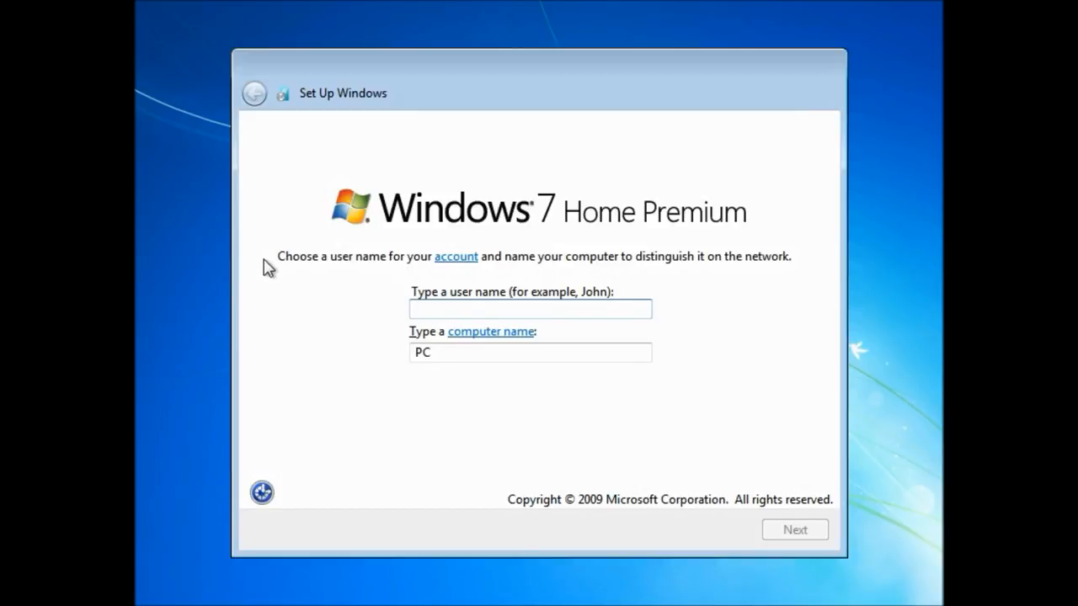
Step: Enter the user's name as the account name, then set and confirm a password with a hint
{"action": "type", "text": "Nazmus"}
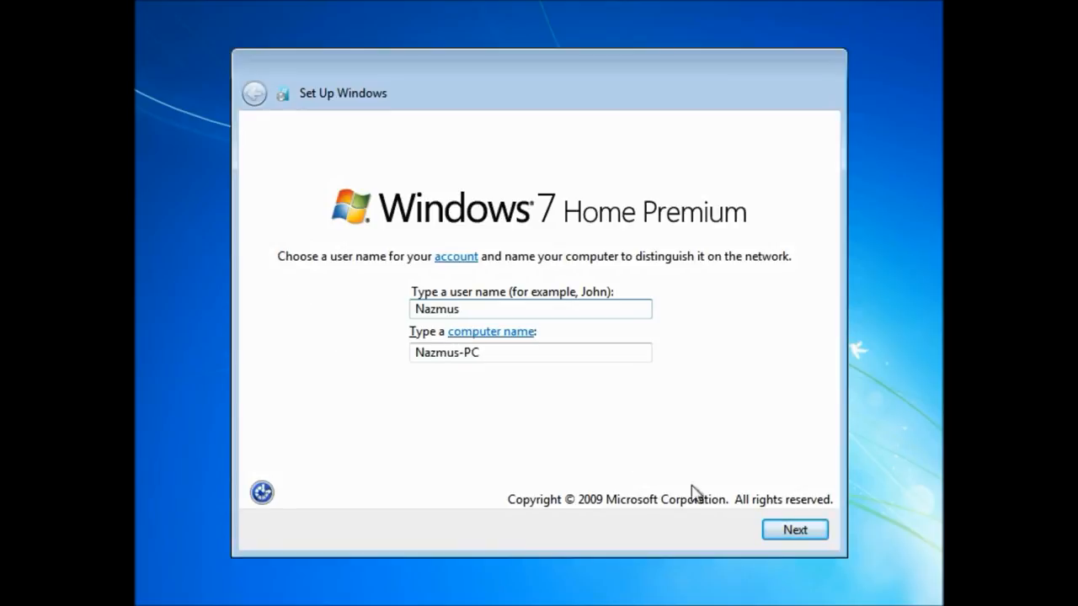
{"action": "left_click", "coordinate": [780, 535]}
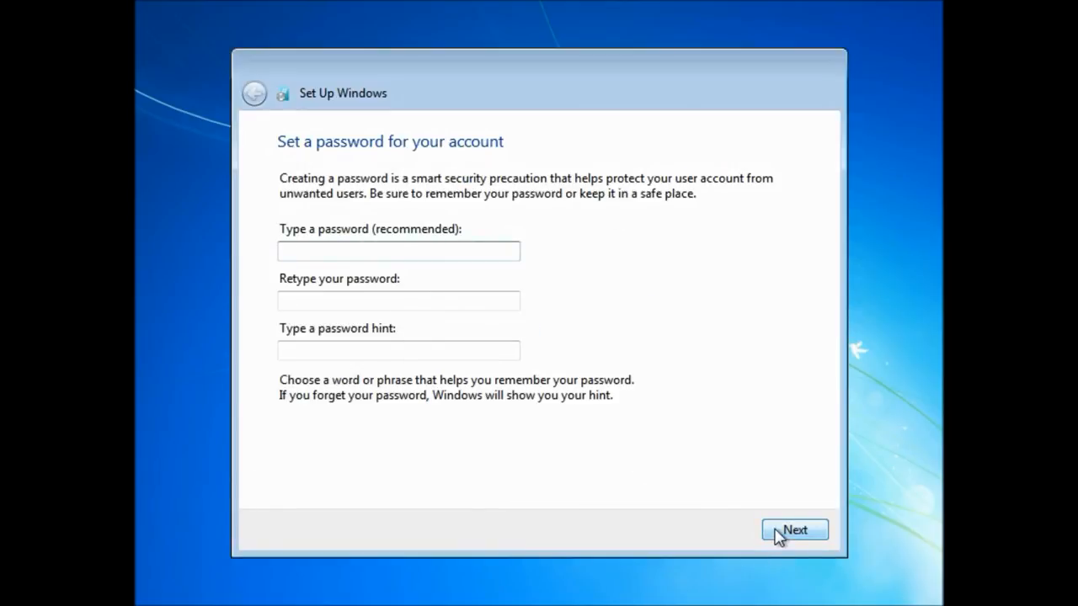
{"action": "type", "text": "*******"}
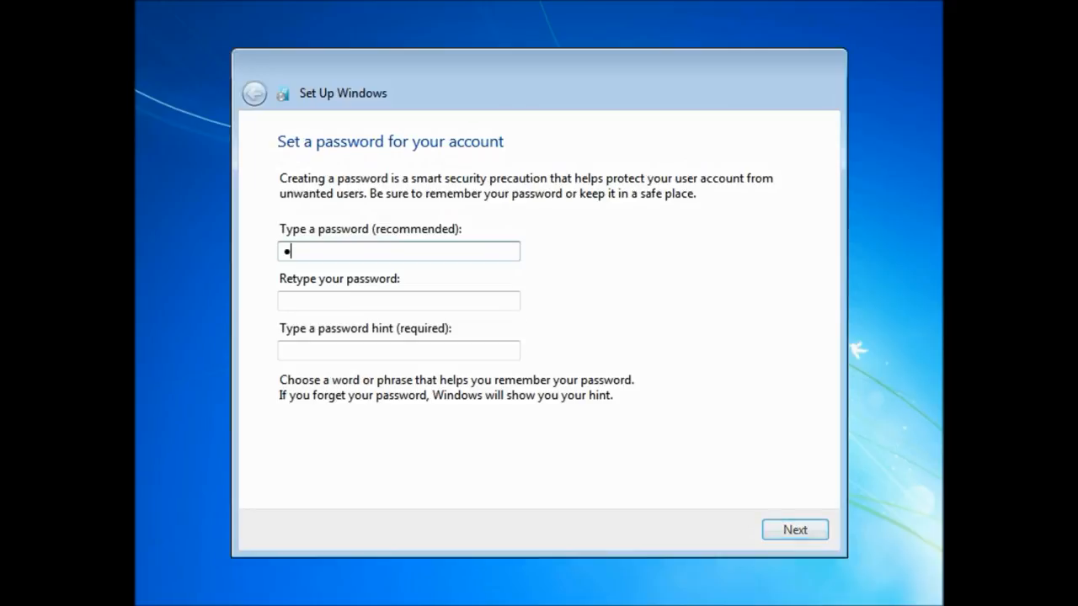
{"action": "type", "text": "******"}
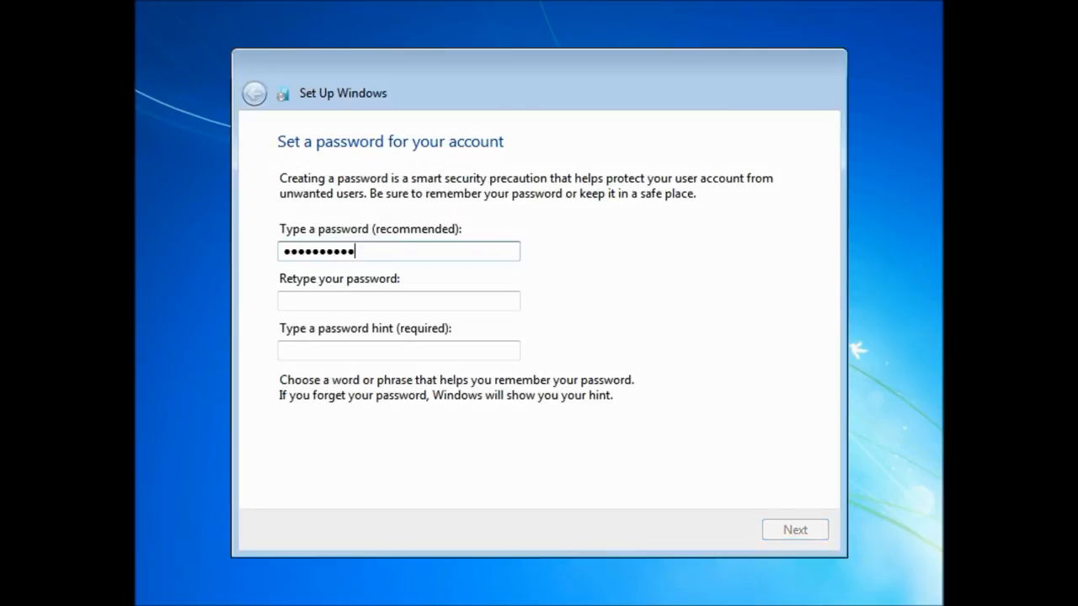
{"action": "key", "text": "Tab"}
{"action": "type", "text": "**********"}
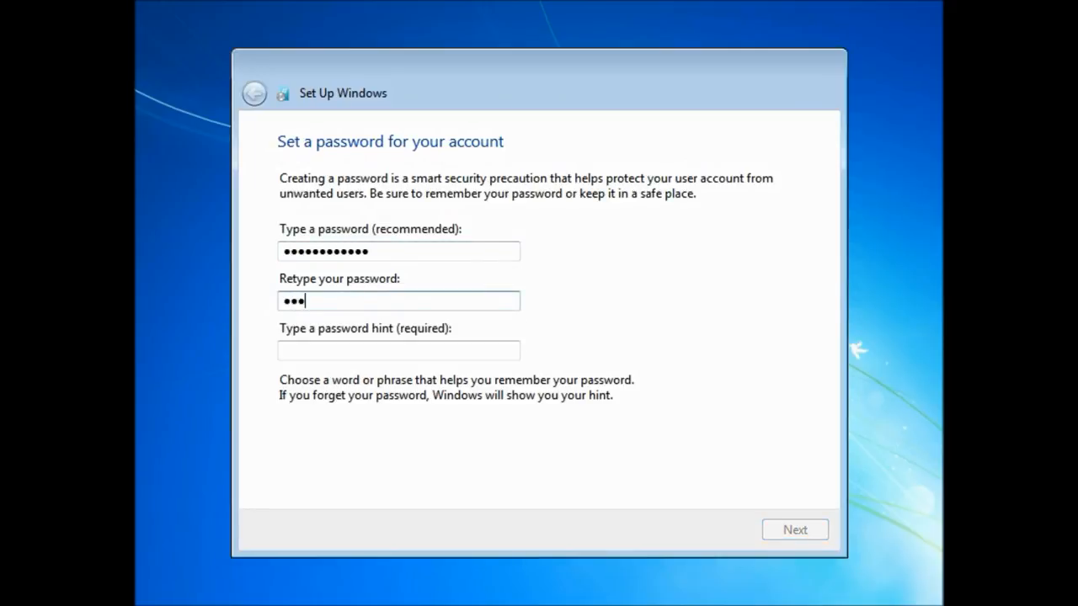
{"action": "type", "text": "***"}
{"action": "key", "text": "Tab"}
{"action": "type", "text": "Universal"}
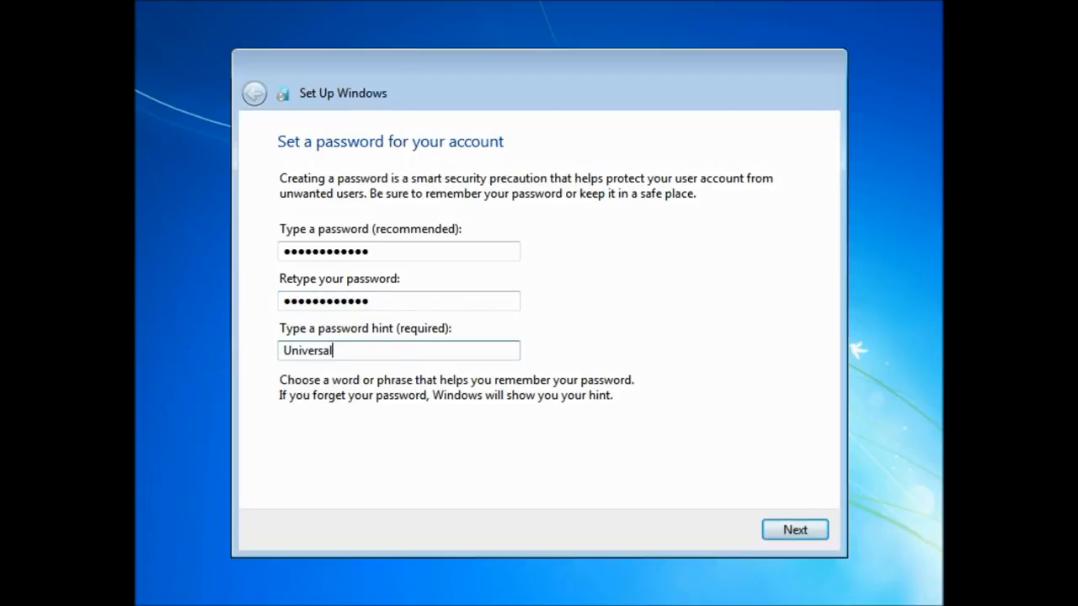
Step: Use recommended settings and set the time zone to (UTC-06:00) Central Time (US & Canada)
{"action": "left_click", "coordinate": [789, 529]}
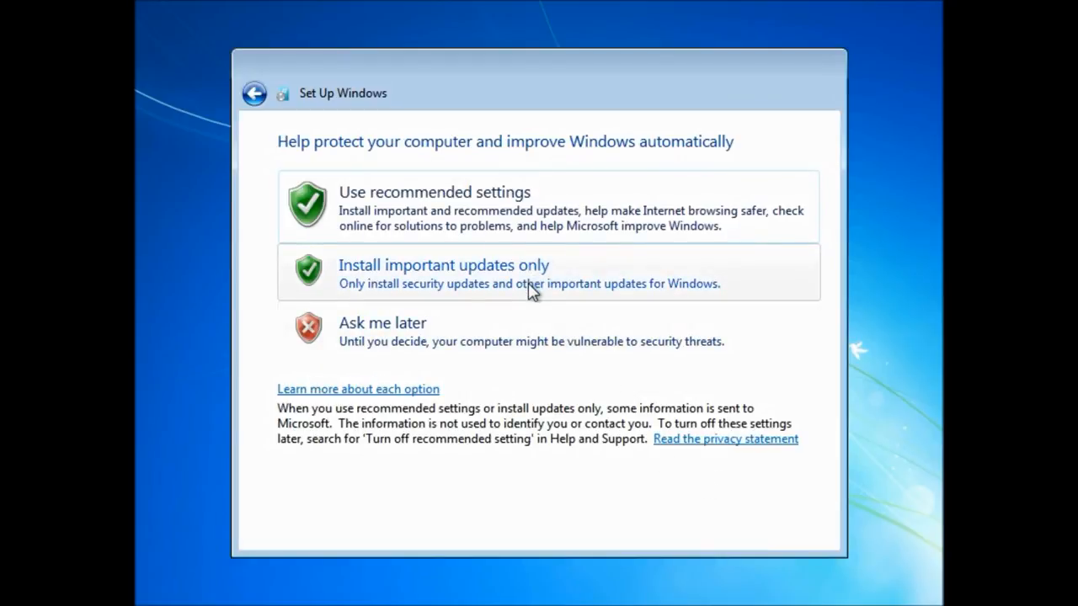
{"action": "left_click", "coordinate": [496, 222]}
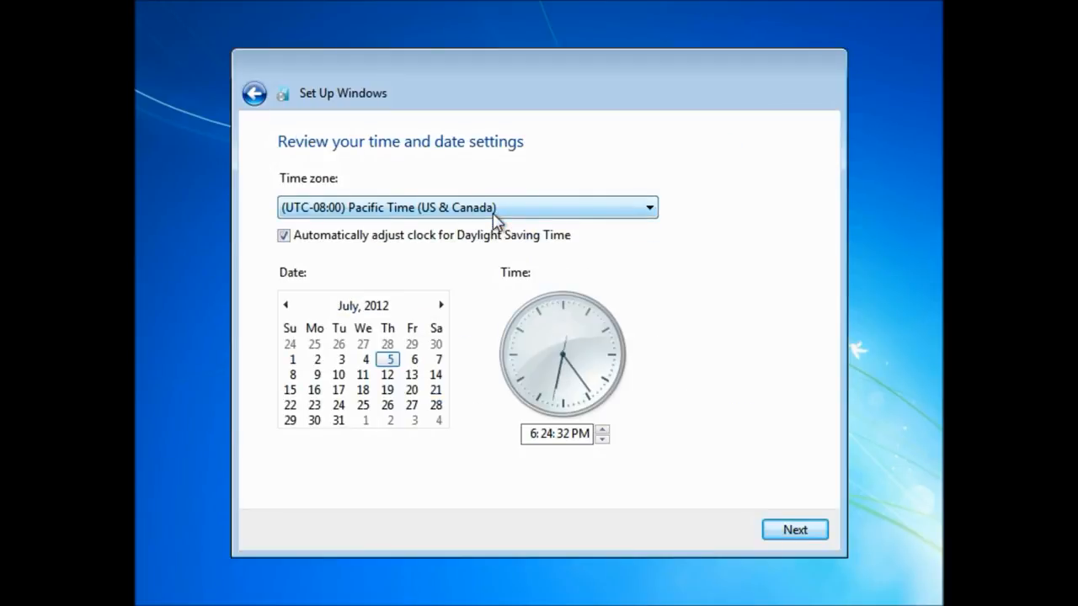
{"action": "scroll", "coordinate": [492, 214], "scroll_direction": "up", "scroll_amount": 1}
{"action": "left_click", "coordinate": [492, 214]}
{"action": "scroll", "coordinate": [491, 219], "scroll_direction": "up", "scroll_amount": 1}
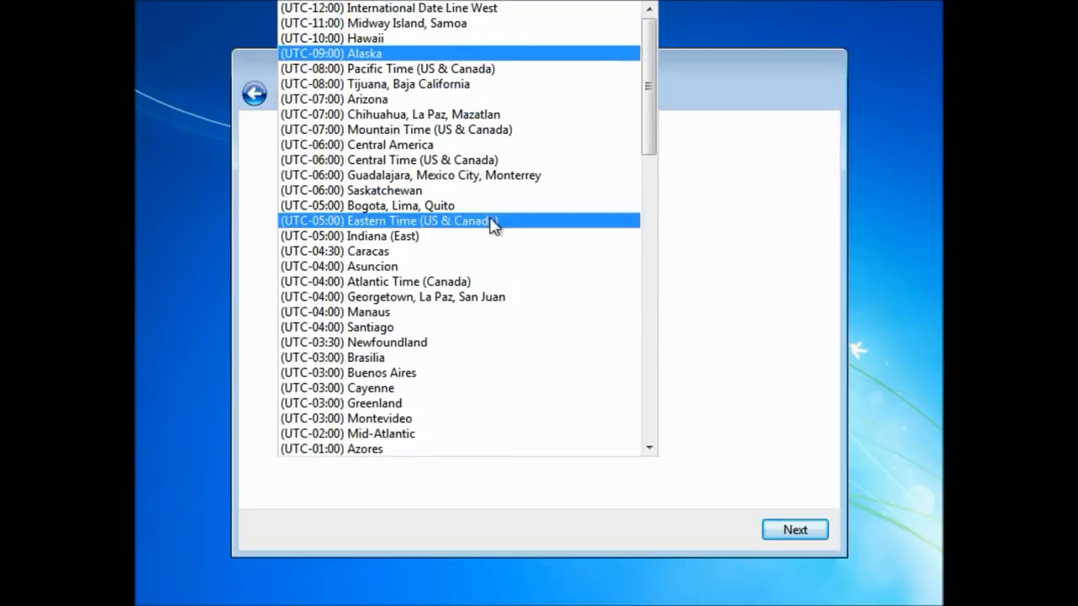
{"action": "left_click", "coordinate": [451, 160]}
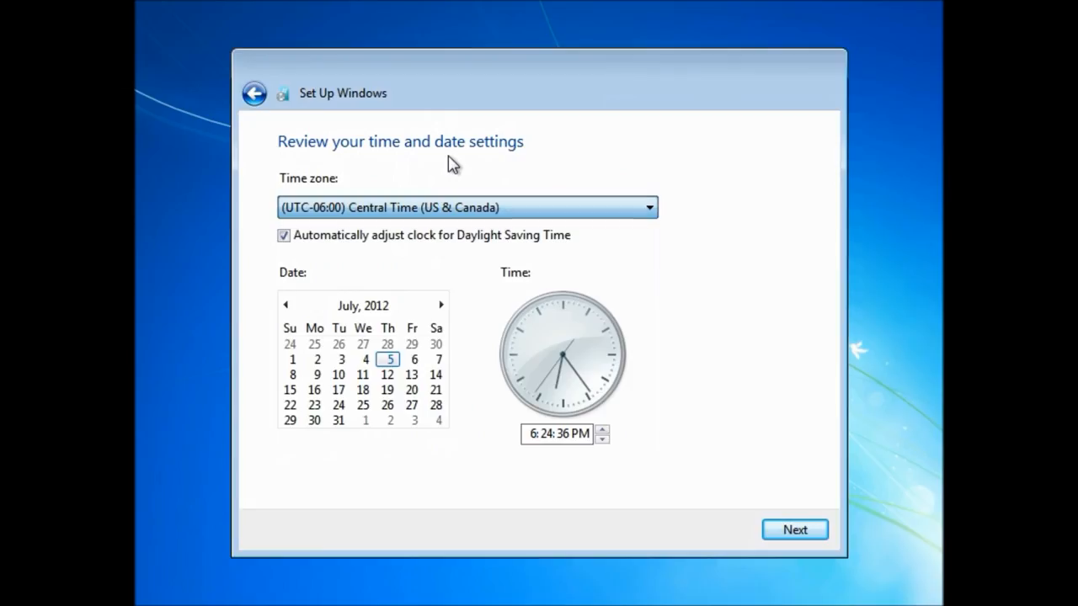
{"action": "left_click", "coordinate": [795, 530]}
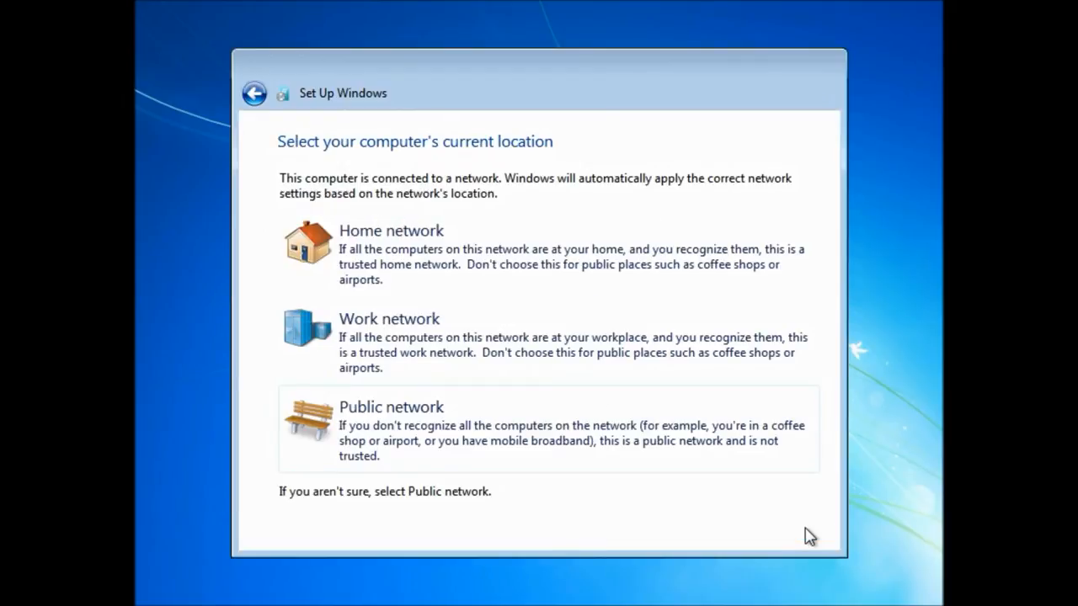
Step: Choose Home network as the network location and let setup finish loading the Windows 7 desktop
{"action": "left_click", "coordinate": [429, 265]}
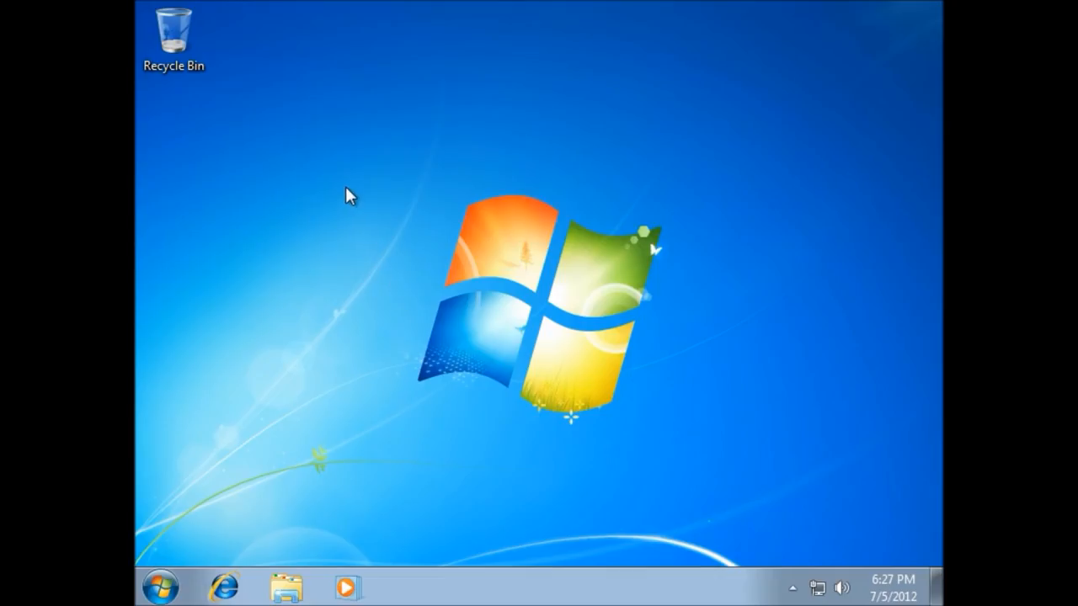
Step: Dismiss the desktop menu and Start menu, then open Windows Explorer on the four Libraries
{"action": "left_click_drag", "start_coordinate": [349, 158], "coordinate": [695, 452]}
{"action": "right_click", "coordinate": [504, 490]}
{"action": "left_click", "coordinate": [464, 484]}
{"action": "left_click", "coordinate": [160, 585]}
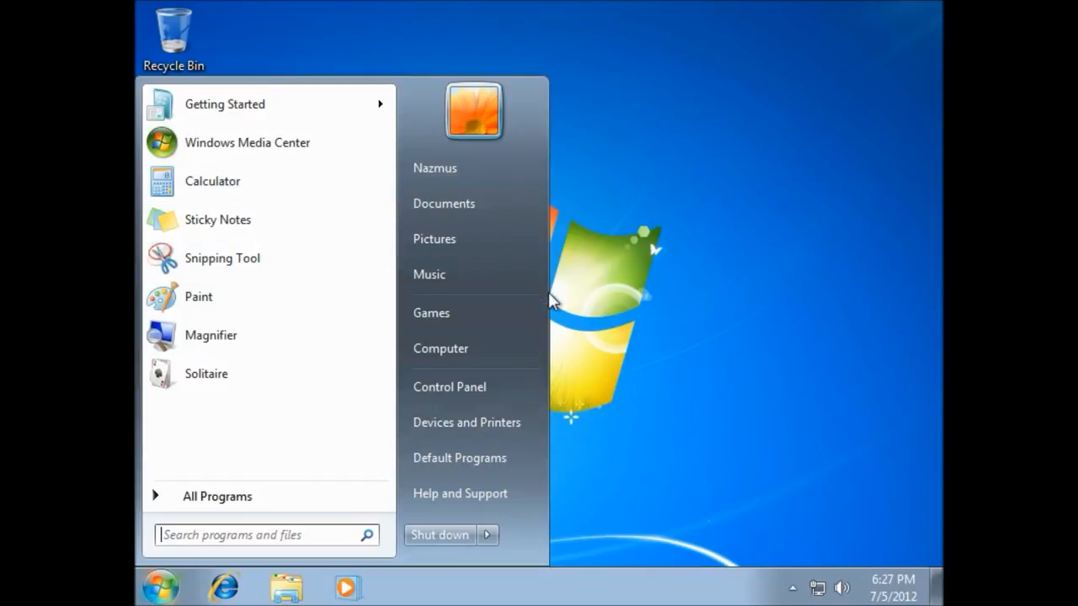
{"action": "left_click", "coordinate": [746, 182]}
{"action": "left_click_drag", "start_coordinate": [746, 183], "coordinate": [788, 173]}
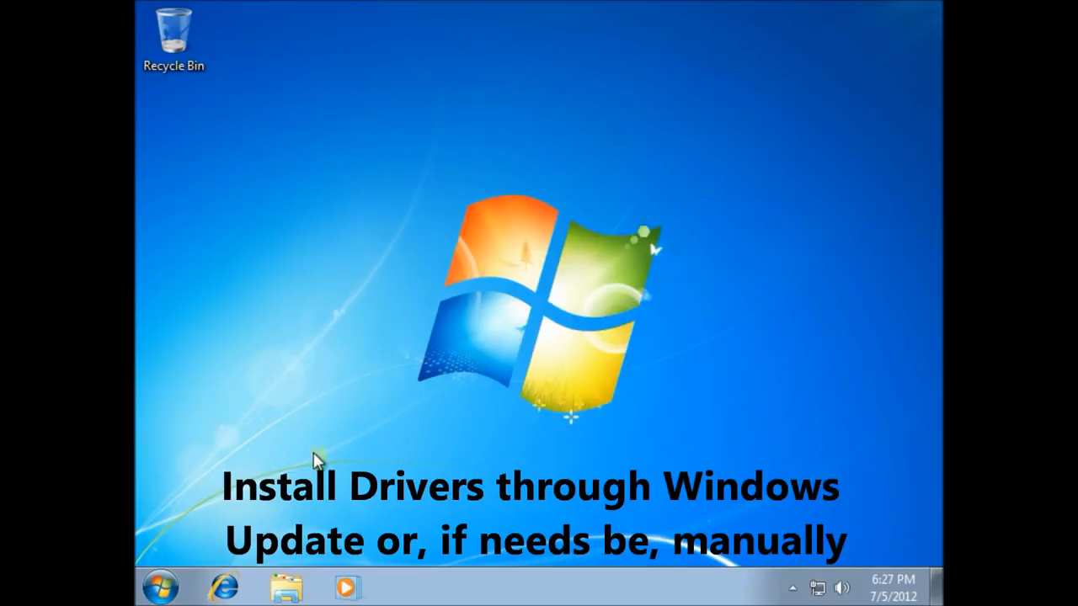
{"action": "left_click_drag", "start_coordinate": [325, 473], "coordinate": [806, 162]}
{"action": "left_click", "coordinate": [283, 596]}
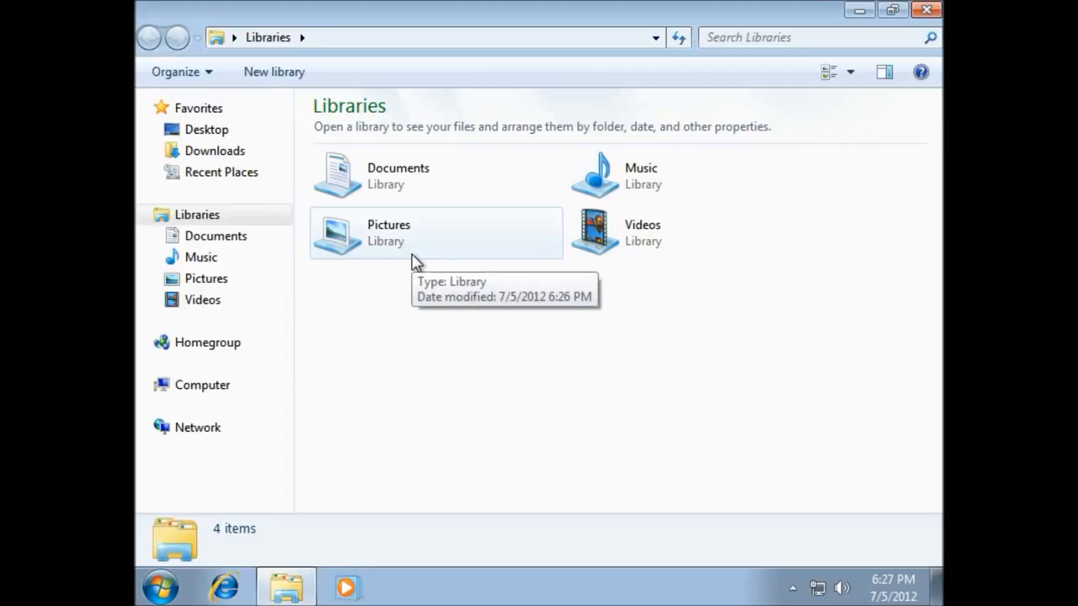
Step: Browse from Computer into Local Disk (C:) and open the Windows.old folder
{"action": "left_click", "coordinate": [201, 394]}
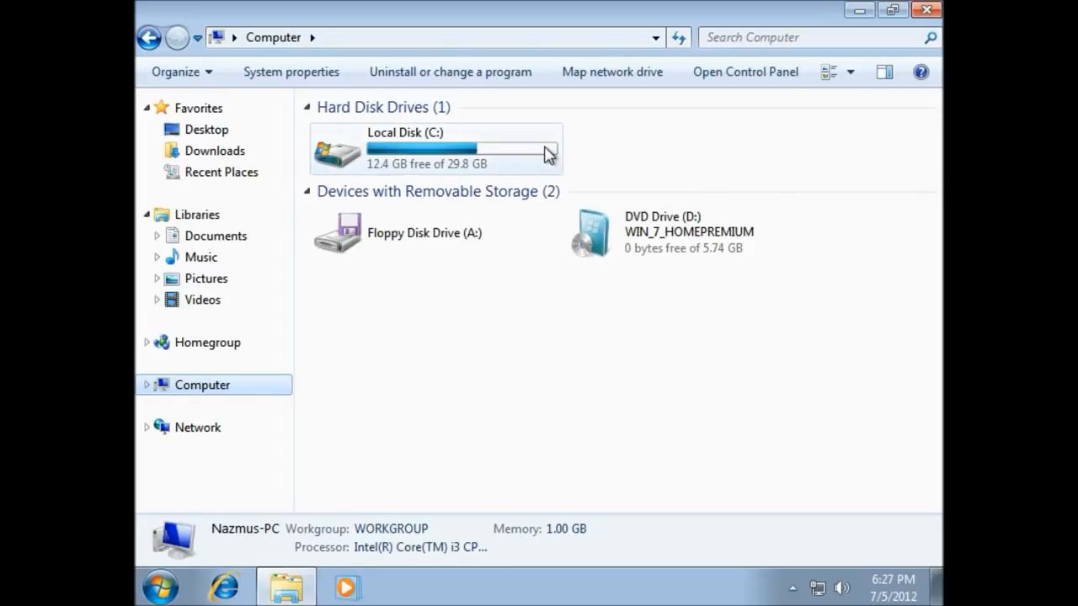
{"action": "mouse_move", "coordinate": [519, 162]}
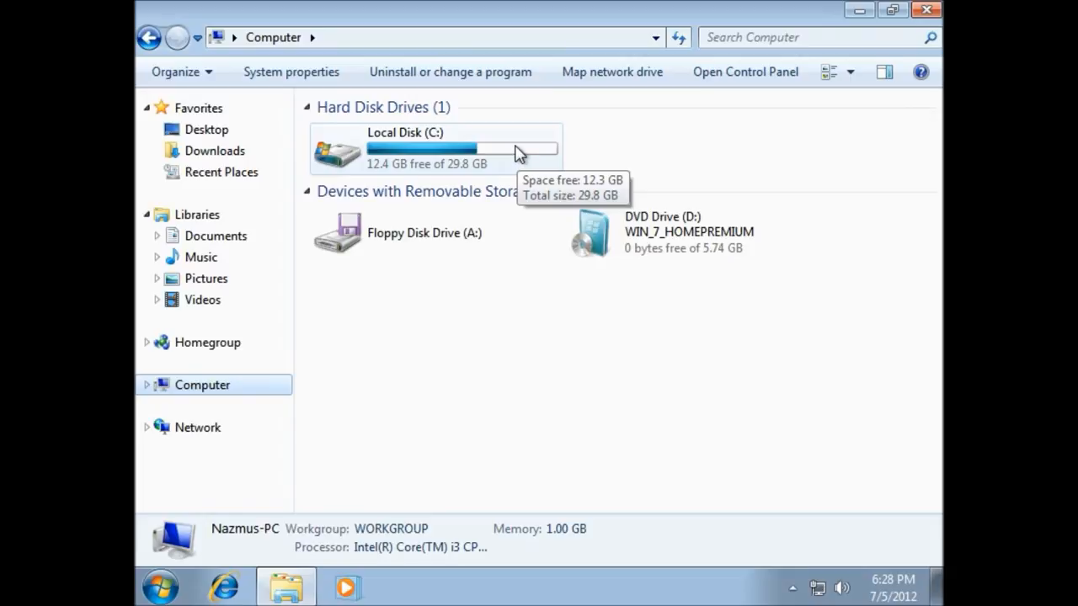
{"action": "double_click", "coordinate": [516, 151]}
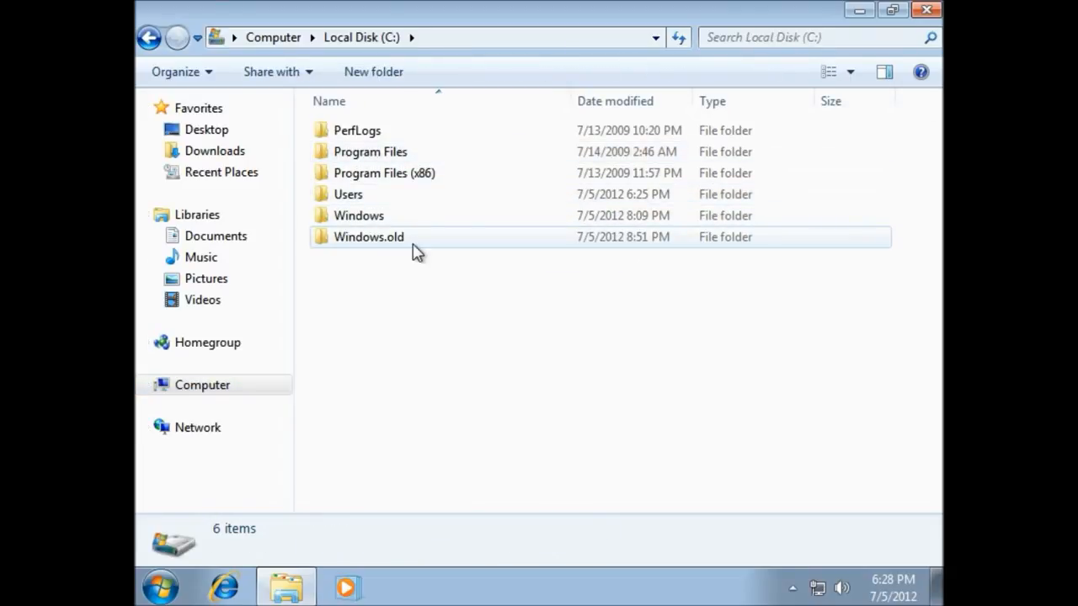
{"action": "mouse_move", "coordinate": [389, 251]}
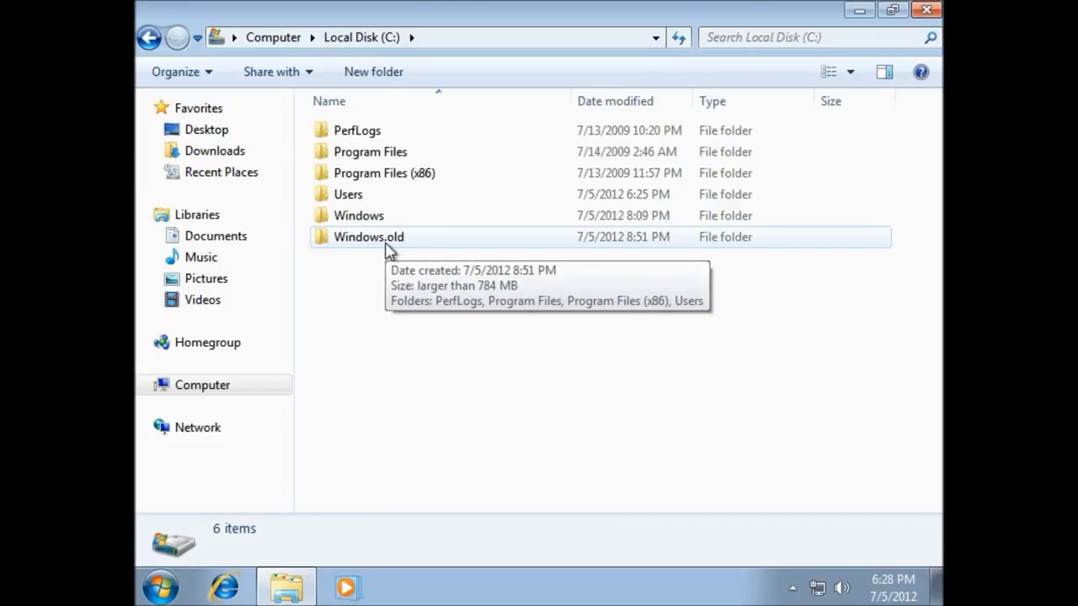
{"action": "double_click", "coordinate": [388, 243]}
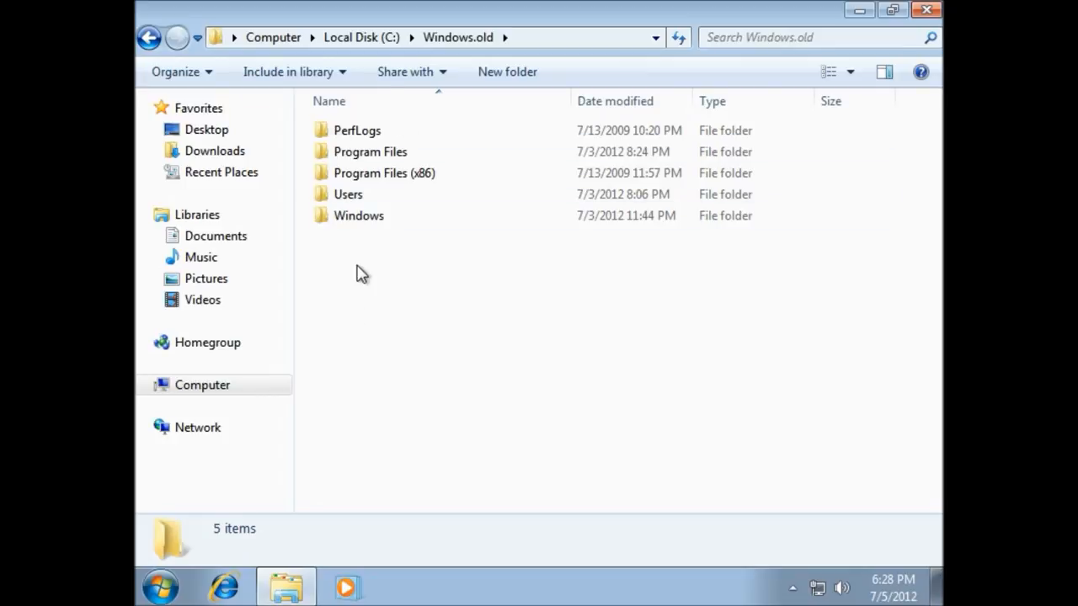
Step: Peek into Program Files (x86), then open Windows.old\Users and the old user's profile folder
{"action": "left_click", "coordinate": [396, 177]}
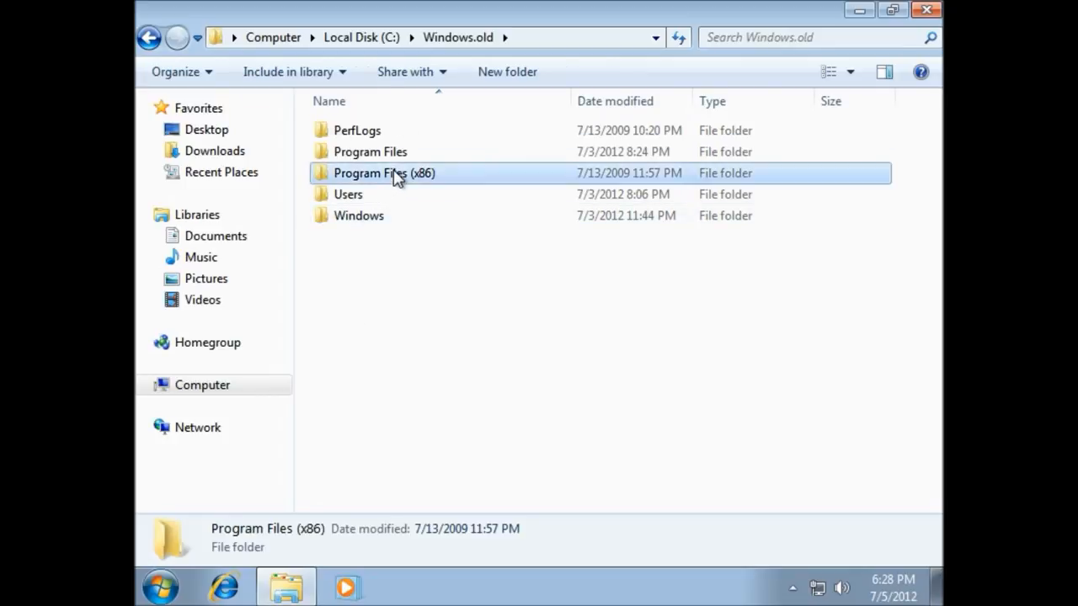
{"action": "double_click", "coordinate": [396, 177]}
{"action": "left_click", "coordinate": [149, 37]}
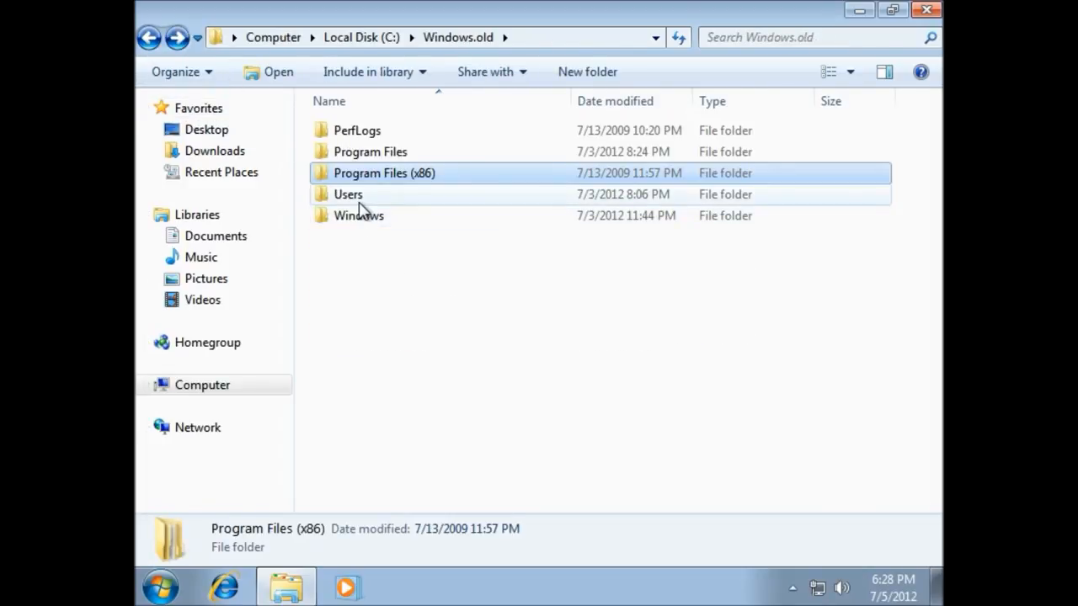
{"action": "mouse_move", "coordinate": [361, 208]}
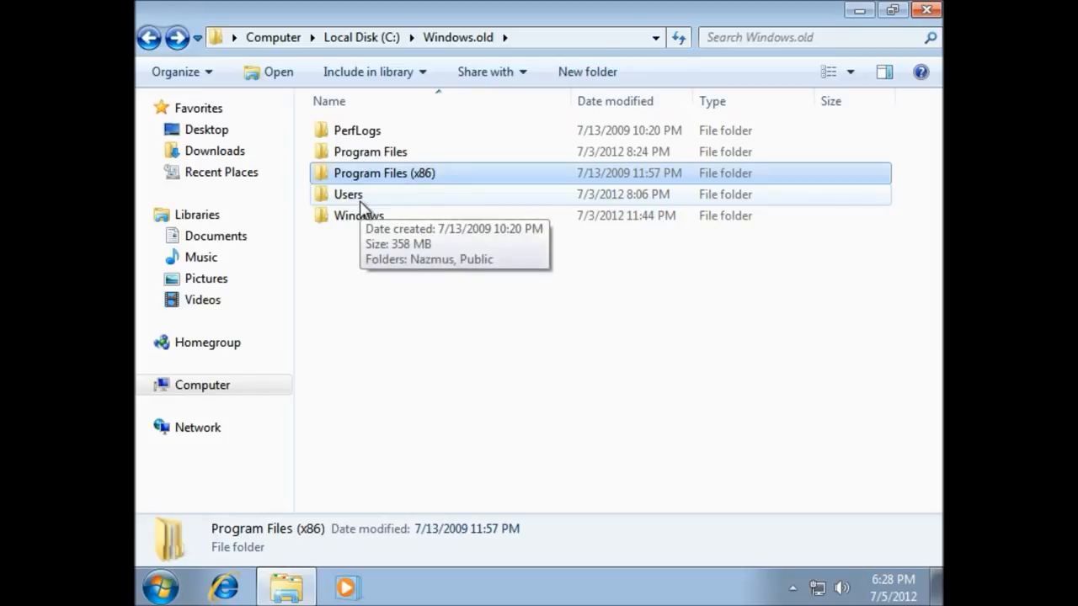
{"action": "double_click", "coordinate": [361, 202]}
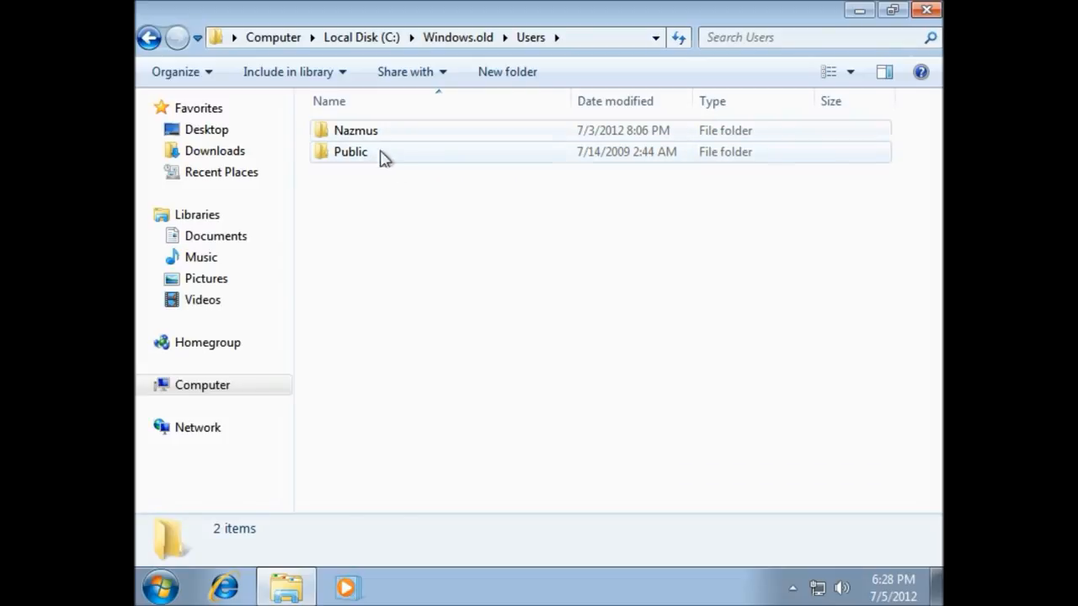
{"action": "mouse_move", "coordinate": [385, 154]}
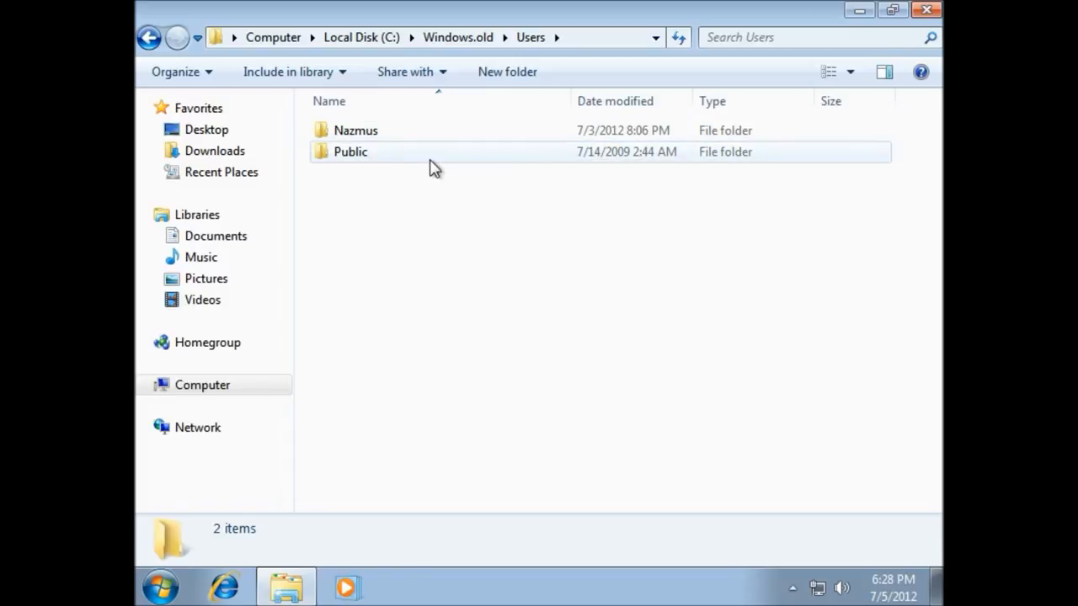
{"action": "double_click", "coordinate": [368, 135]}
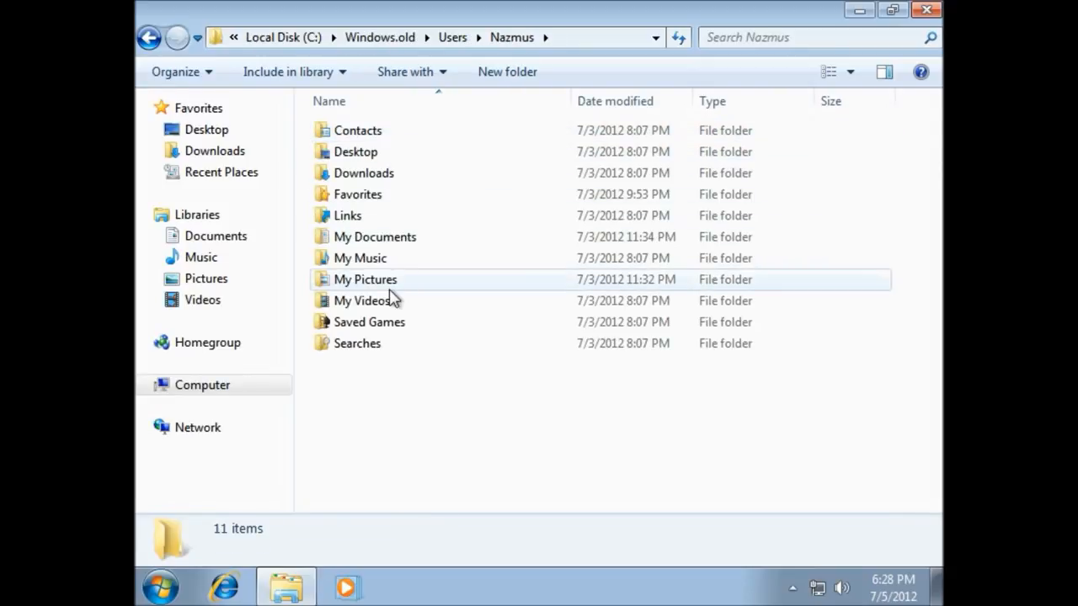
Step: Open the old My Documents folder, select all 50 items and cut them
{"action": "double_click", "coordinate": [375, 237]}
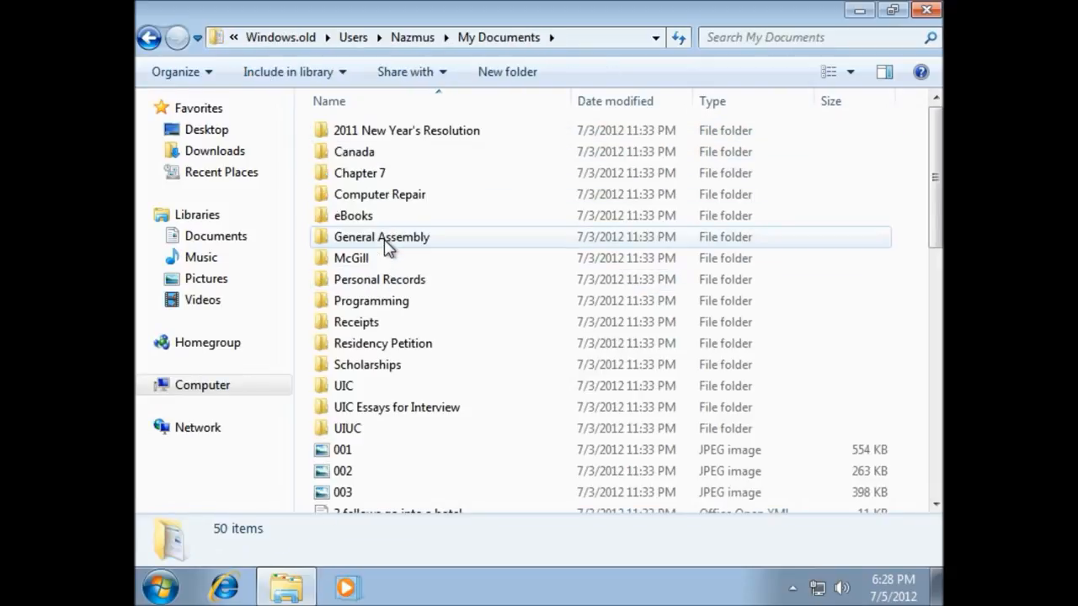
{"action": "scroll", "coordinate": [385, 244], "scroll_direction": "down", "scroll_amount": 10}
{"action": "scroll", "coordinate": [386, 246], "scroll_direction": "up", "scroll_amount": 5}
{"action": "scroll", "coordinate": [386, 246], "scroll_direction": "down", "scroll_amount": 5}
{"action": "scroll", "coordinate": [386, 246], "scroll_direction": "up", "scroll_amount": 7}
{"action": "scroll", "coordinate": [387, 248], "scroll_direction": "down", "scroll_amount": 1}
{"action": "scroll", "coordinate": [386, 248], "scroll_direction": "up", "scroll_amount": 4}
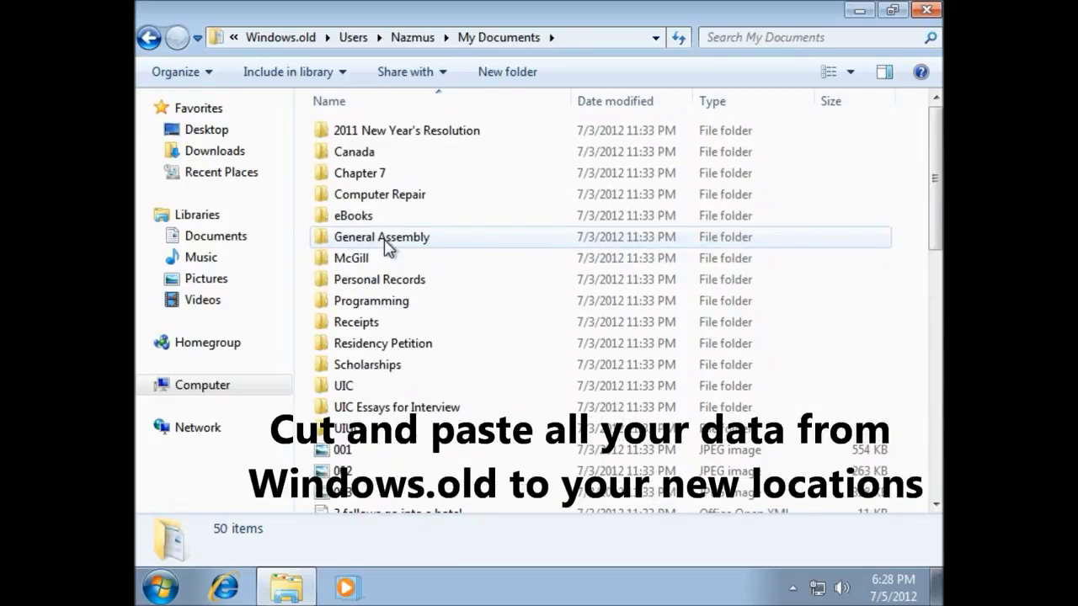
{"action": "left_click", "coordinate": [202, 80]}
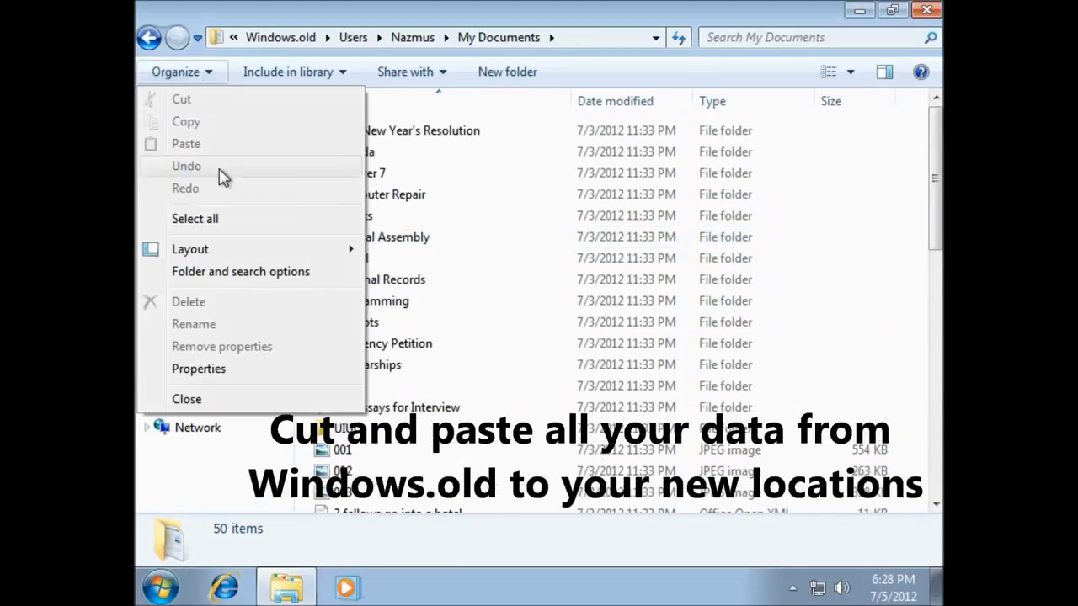
{"action": "left_click", "coordinate": [234, 219]}
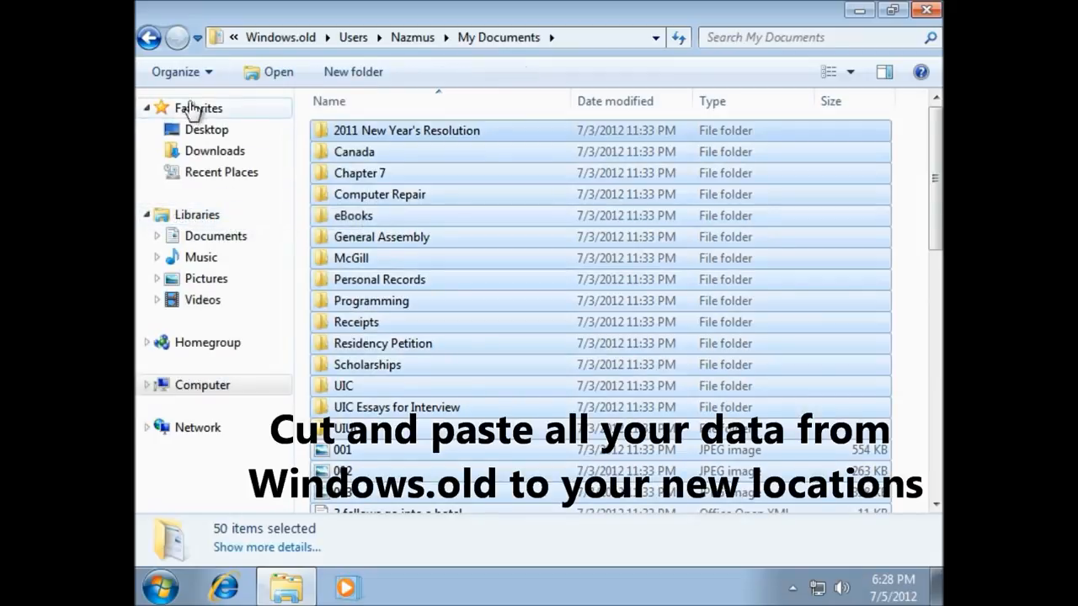
{"action": "left_click", "coordinate": [200, 74]}
{"action": "left_click", "coordinate": [216, 103]}
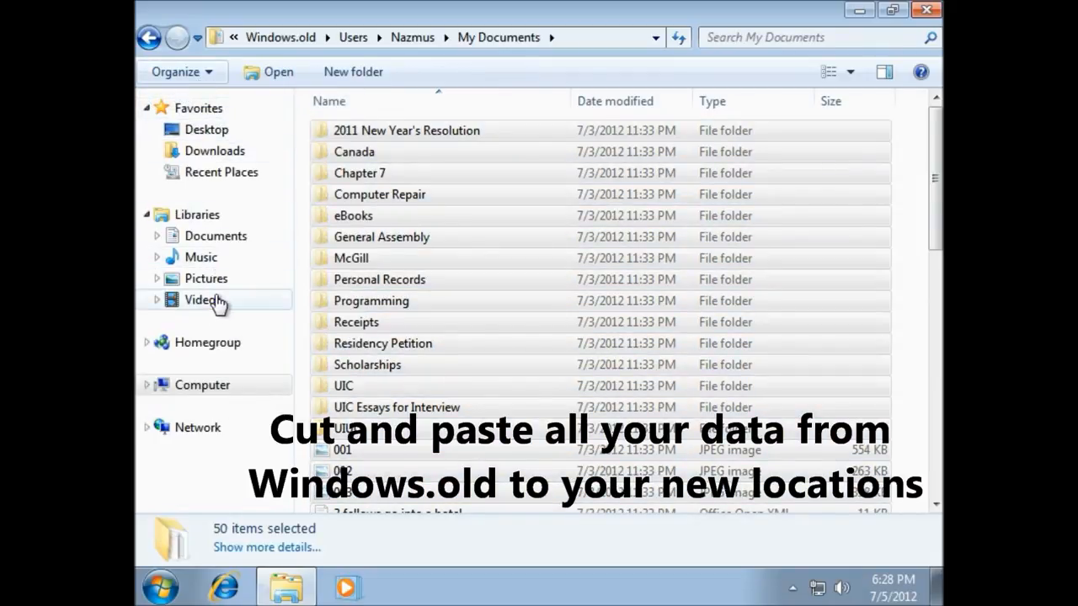
Step: Paste the cut items into the Documents library
{"action": "left_click", "coordinate": [236, 246]}
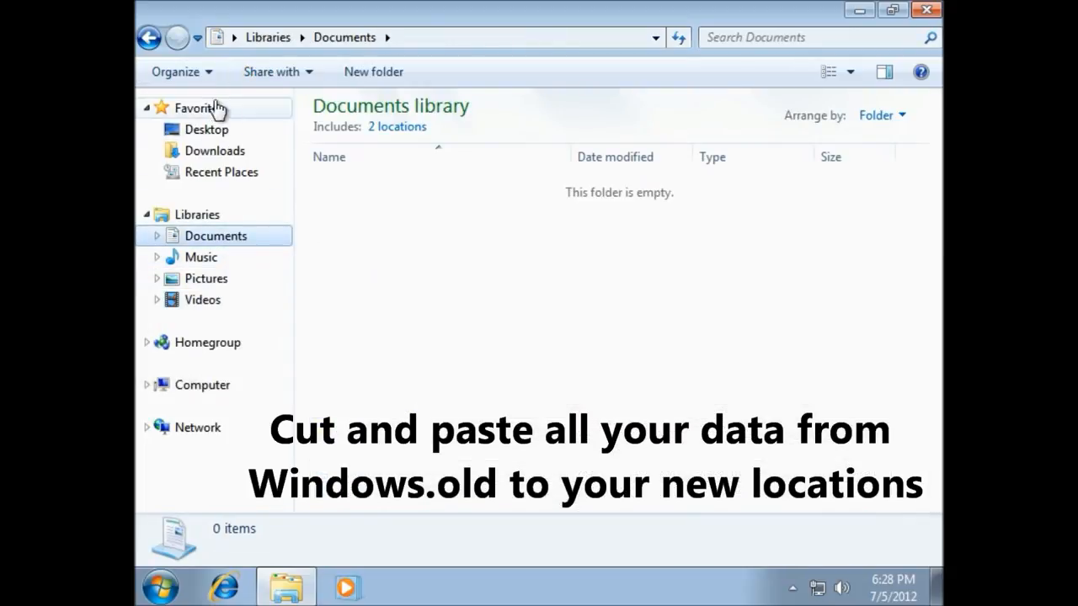
{"action": "left_click", "coordinate": [201, 74]}
{"action": "left_click", "coordinate": [227, 145]}
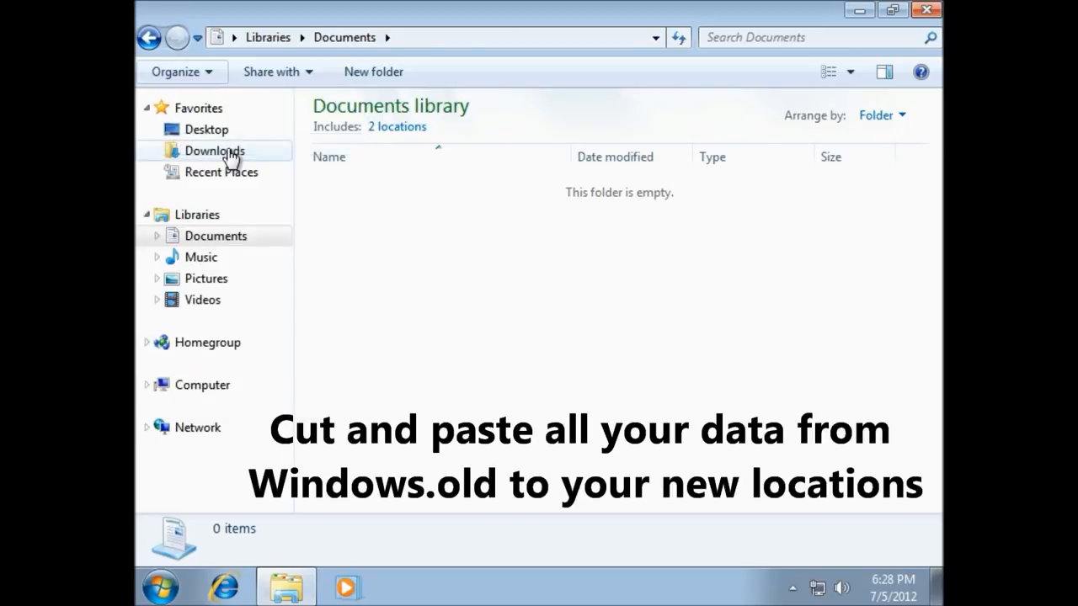
Step: Check the moved folders like Computer Repair, Chapter 7 and Canada, then return to the empty My Documents
{"action": "left_click", "coordinate": [494, 251]}
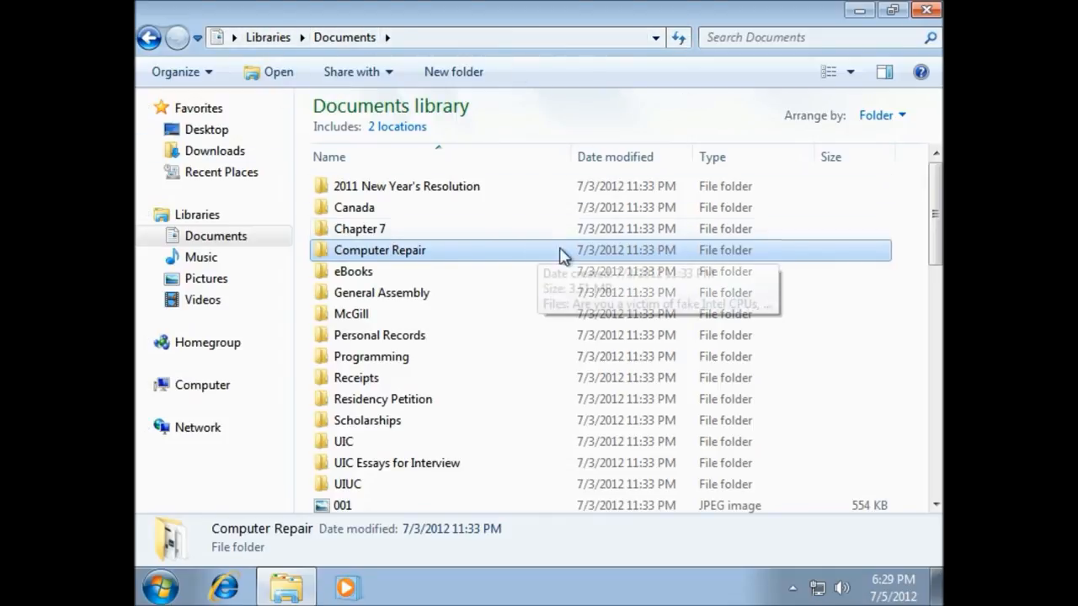
{"action": "left_click_drag", "start_coordinate": [491, 313], "coordinate": [488, 231]}
{"action": "left_click", "coordinate": [502, 192]}
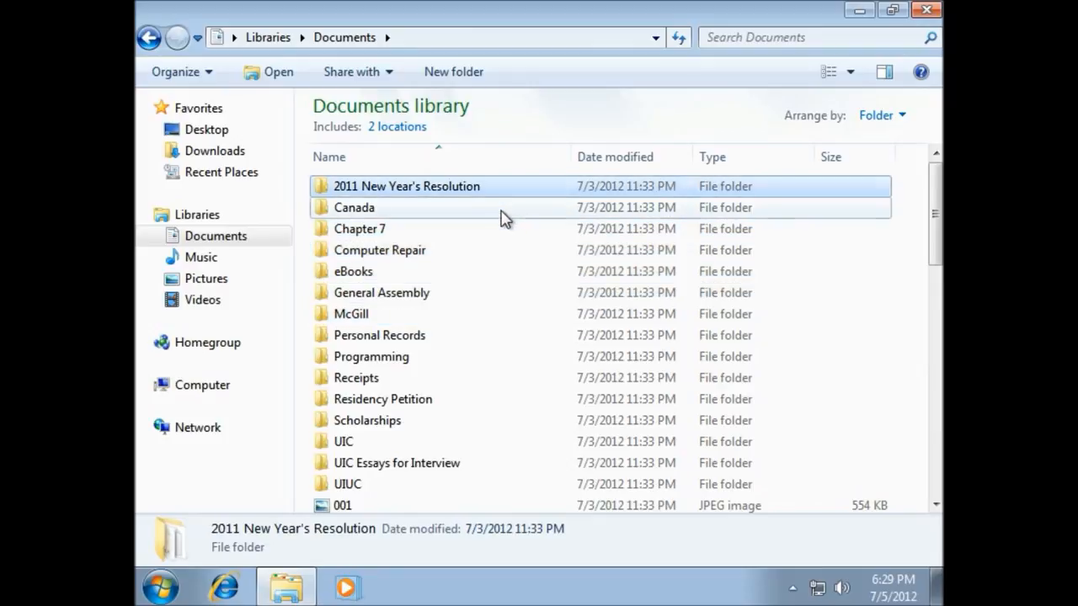
{"action": "left_click", "coordinate": [500, 211]}
{"action": "left_click", "coordinate": [494, 248]}
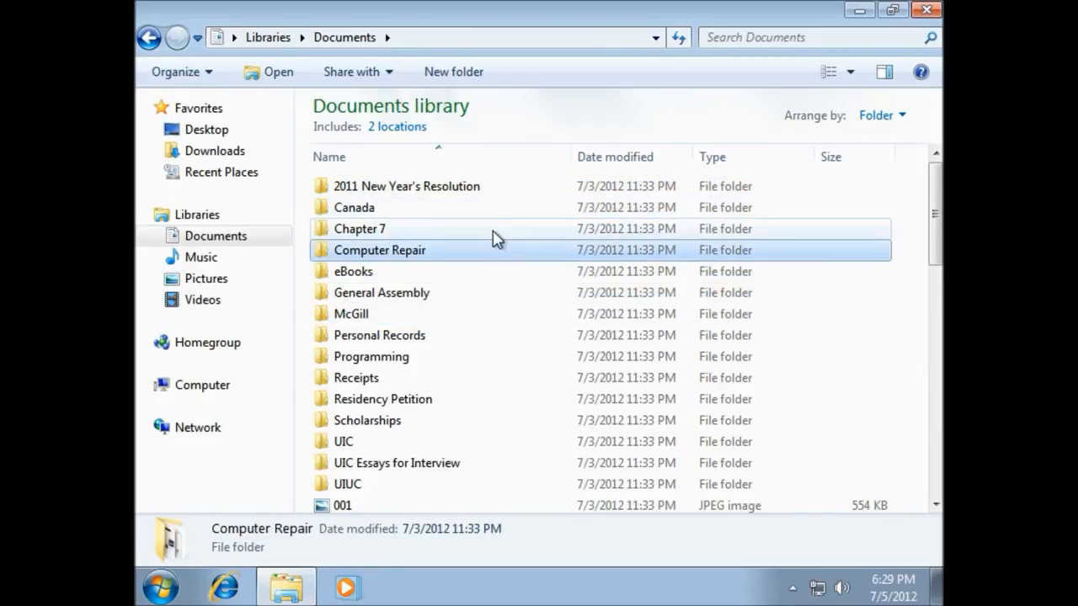
{"action": "left_click", "coordinate": [494, 227]}
{"action": "left_click", "coordinate": [500, 210]}
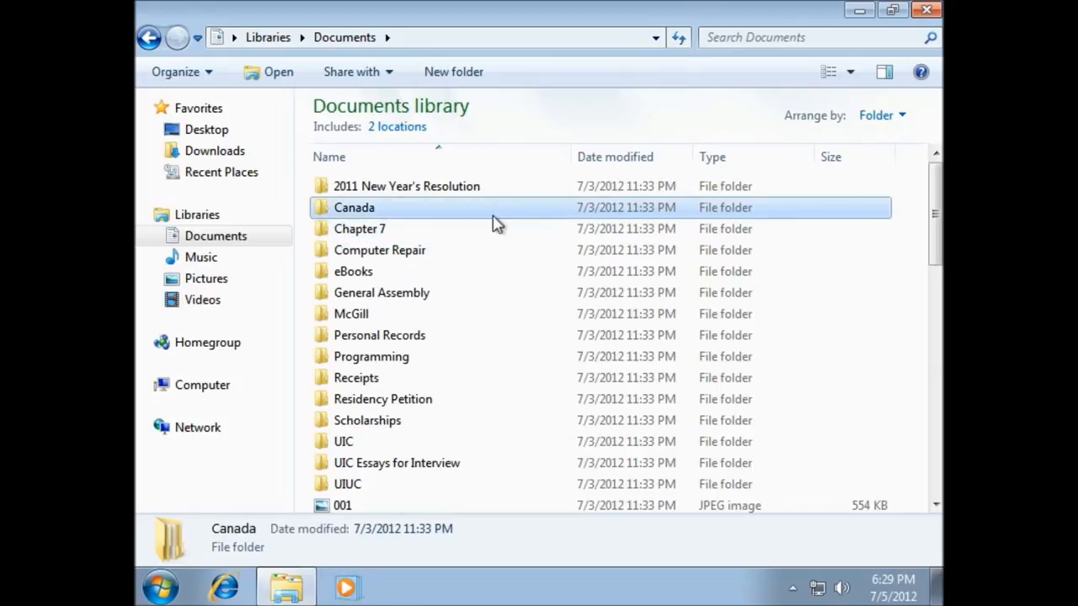
{"action": "scroll", "coordinate": [490, 229], "scroll_direction": "down", "scroll_amount": 6}
{"action": "scroll", "coordinate": [486, 238], "scroll_direction": "down", "scroll_amount": 5}
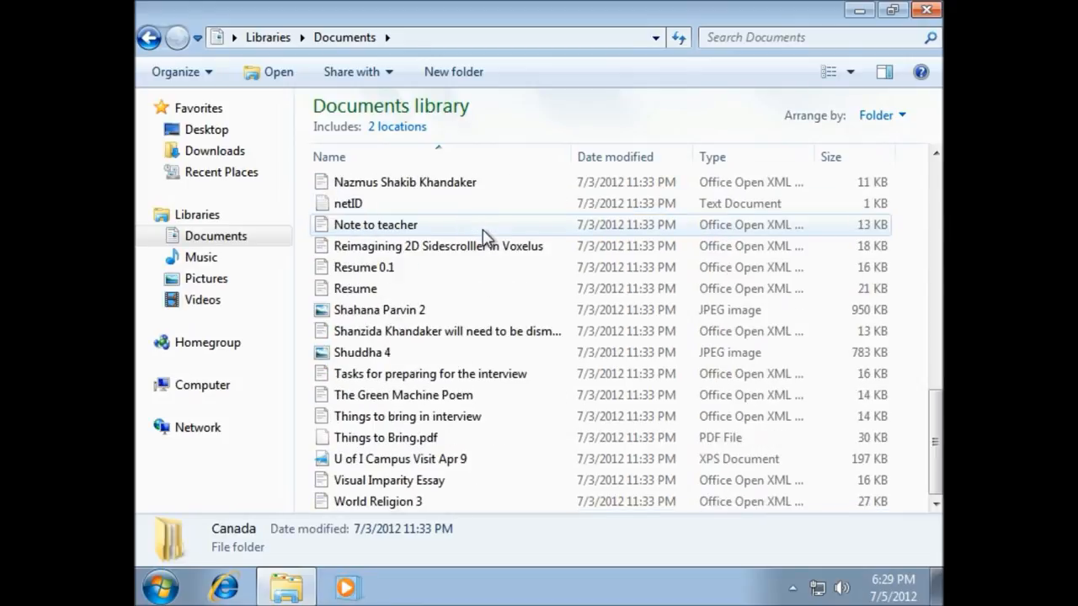
{"action": "scroll", "coordinate": [486, 238], "scroll_direction": "up", "scroll_amount": 11}
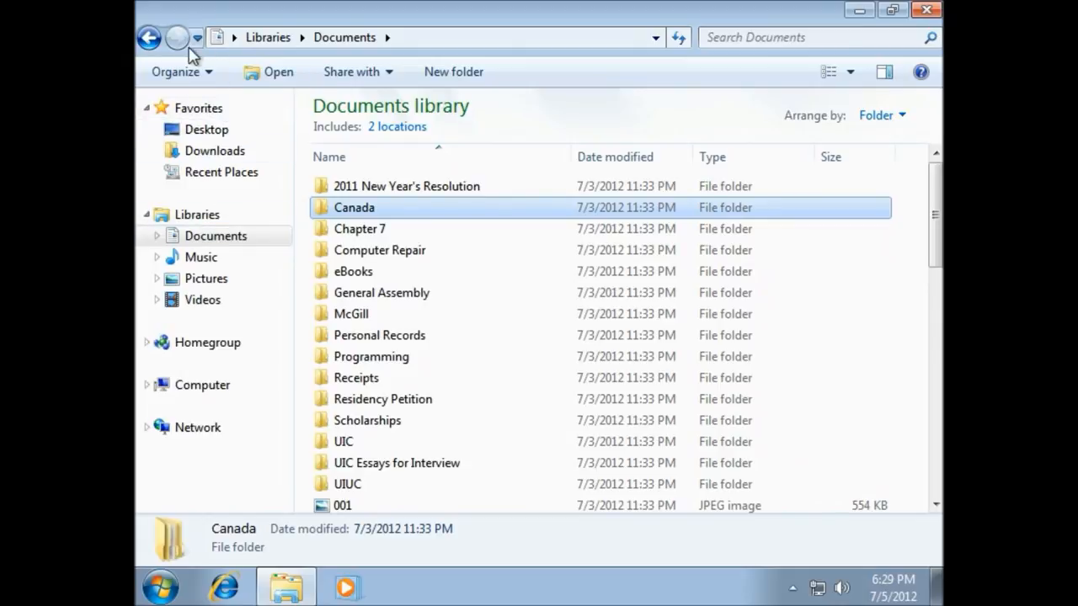
{"action": "left_click", "coordinate": [148, 37]}
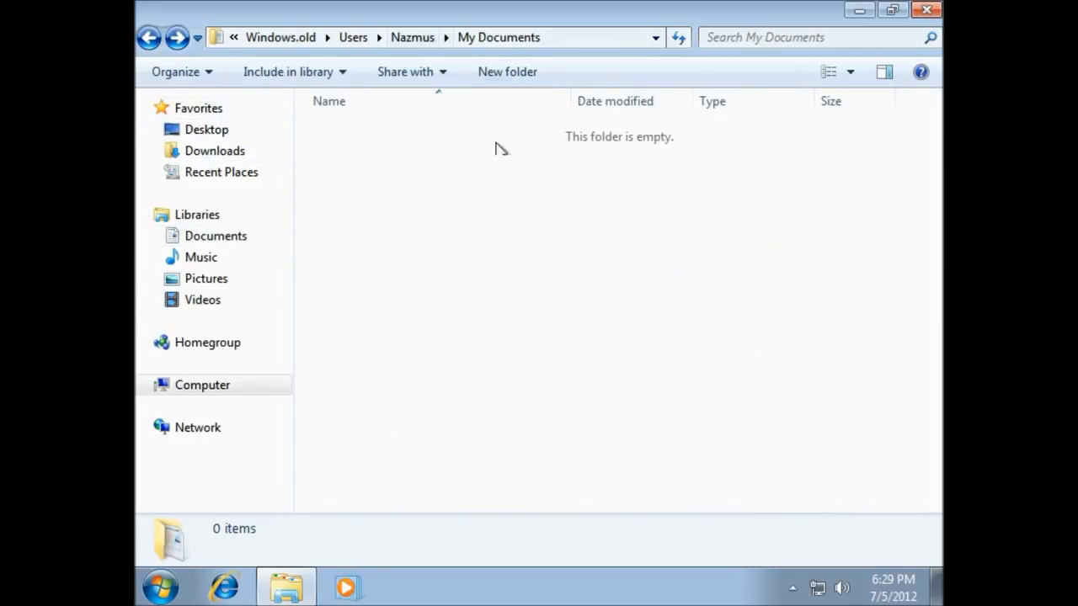
Step: Open the old My Pictures folder, select all its pictures and copy them
{"action": "left_click", "coordinate": [432, 42]}
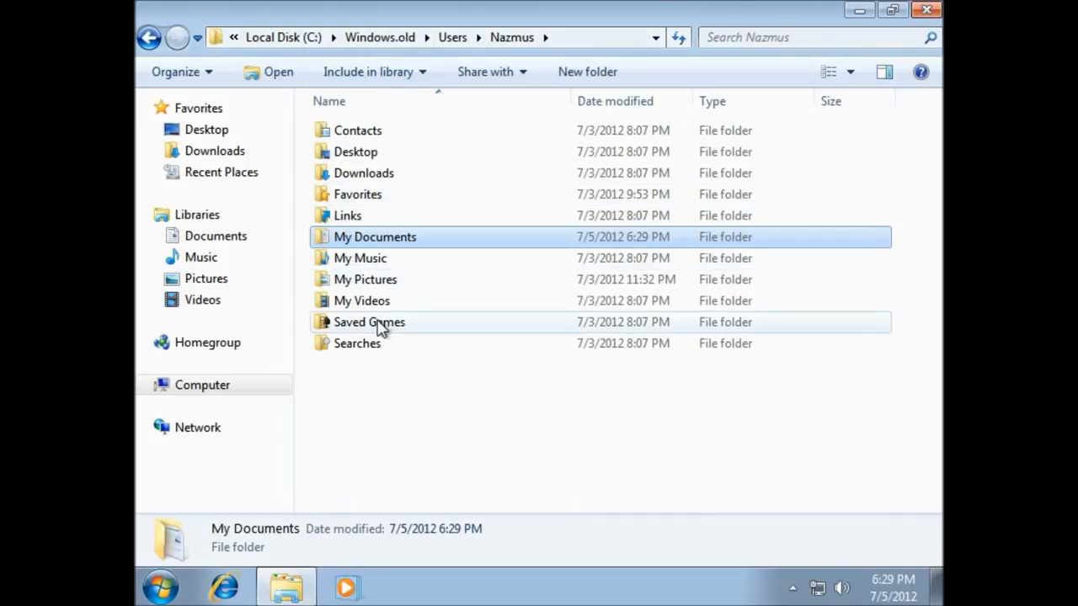
{"action": "left_click", "coordinate": [375, 283]}
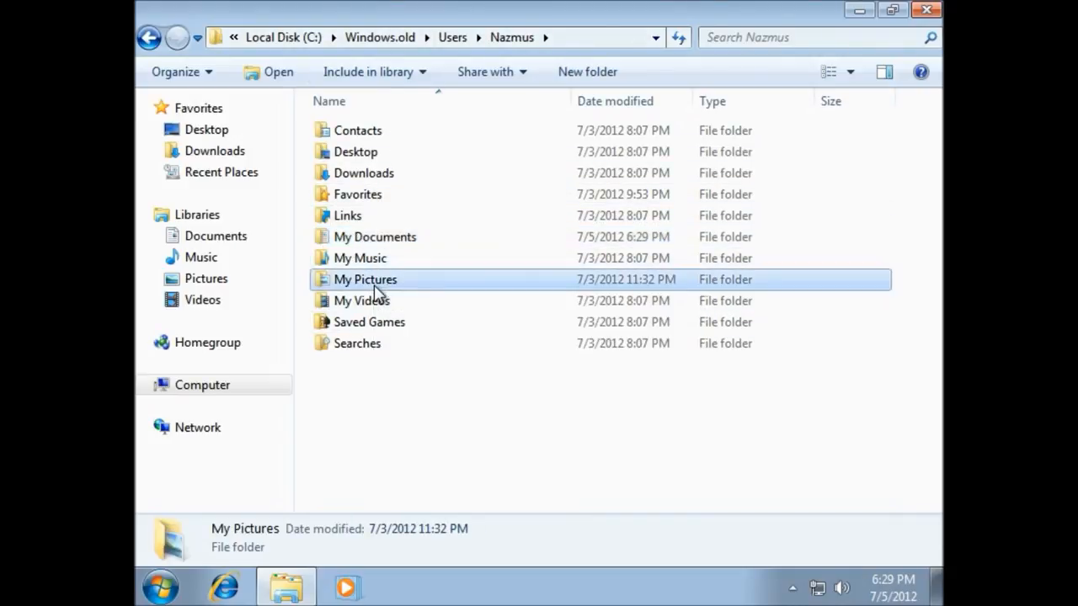
{"action": "double_click", "coordinate": [375, 281]}
{"action": "left_click_drag", "start_coordinate": [862, 413], "coordinate": [343, 118]}
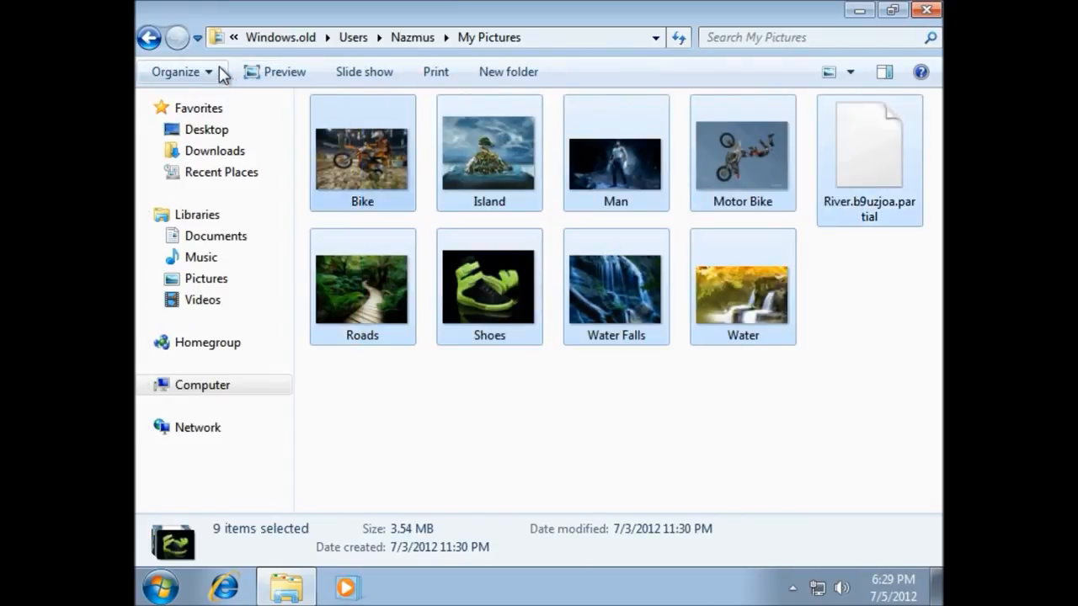
{"action": "left_click", "coordinate": [221, 72]}
{"action": "left_click", "coordinate": [234, 127]}
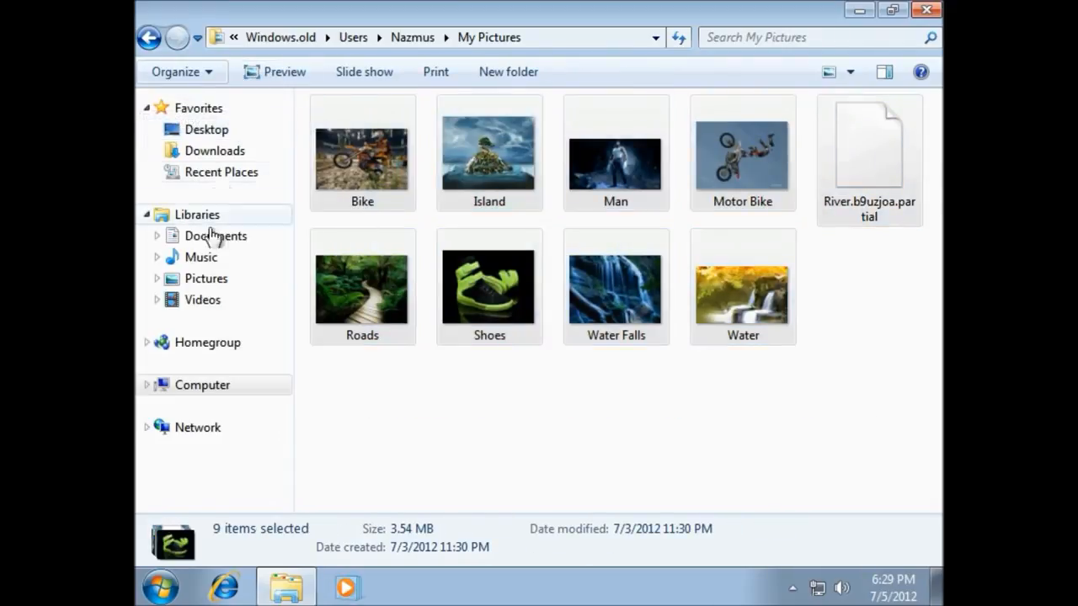
Step: Paste the pictures into the Pictures library, deselect them and close the window
{"action": "left_click", "coordinate": [219, 279]}
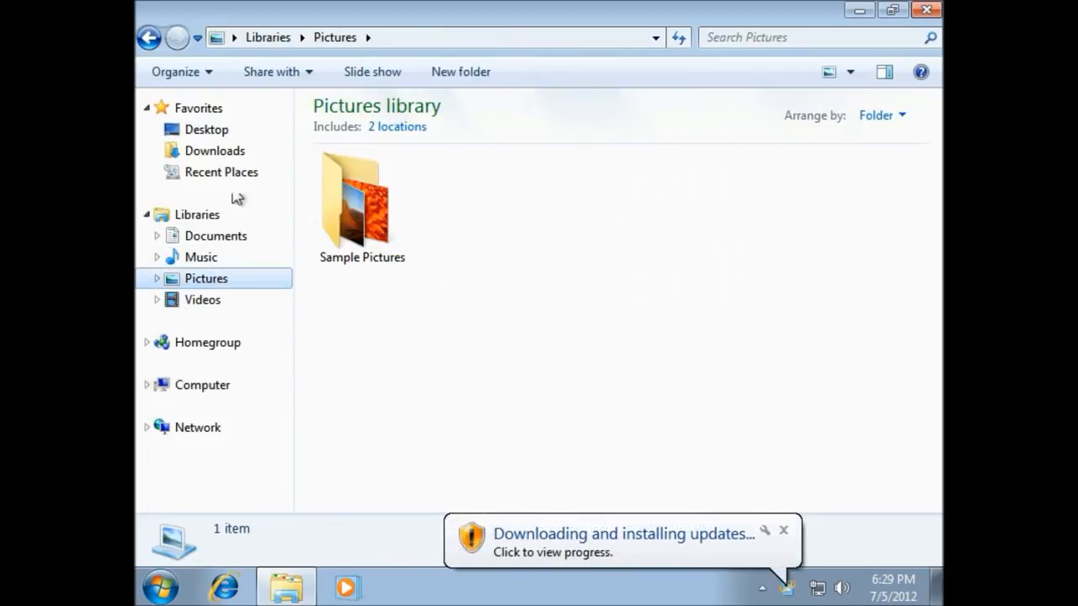
{"action": "left_click", "coordinate": [214, 72]}
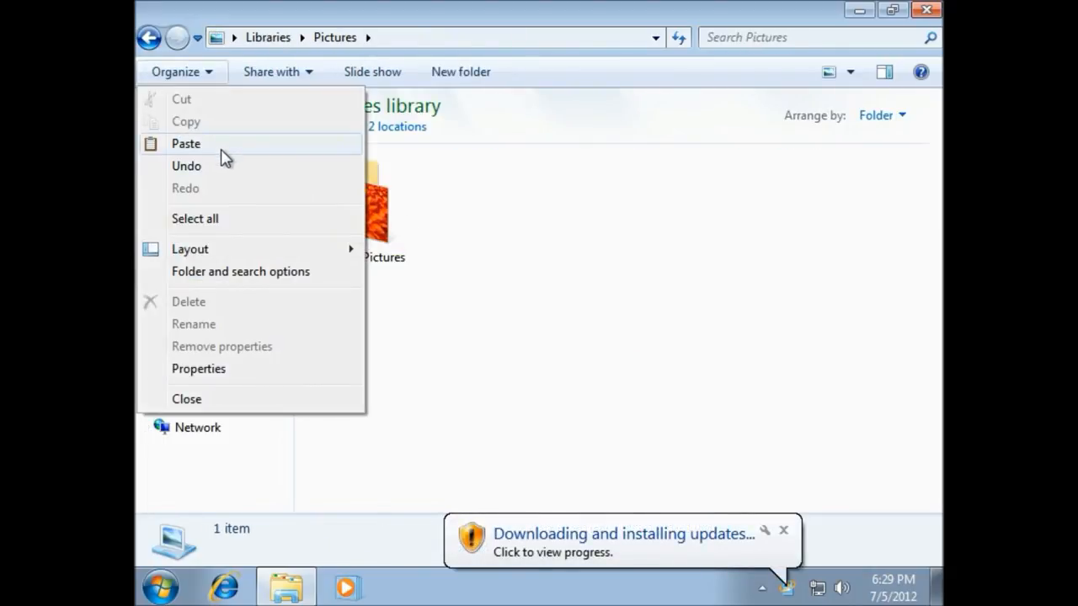
{"action": "left_click", "coordinate": [223, 148]}
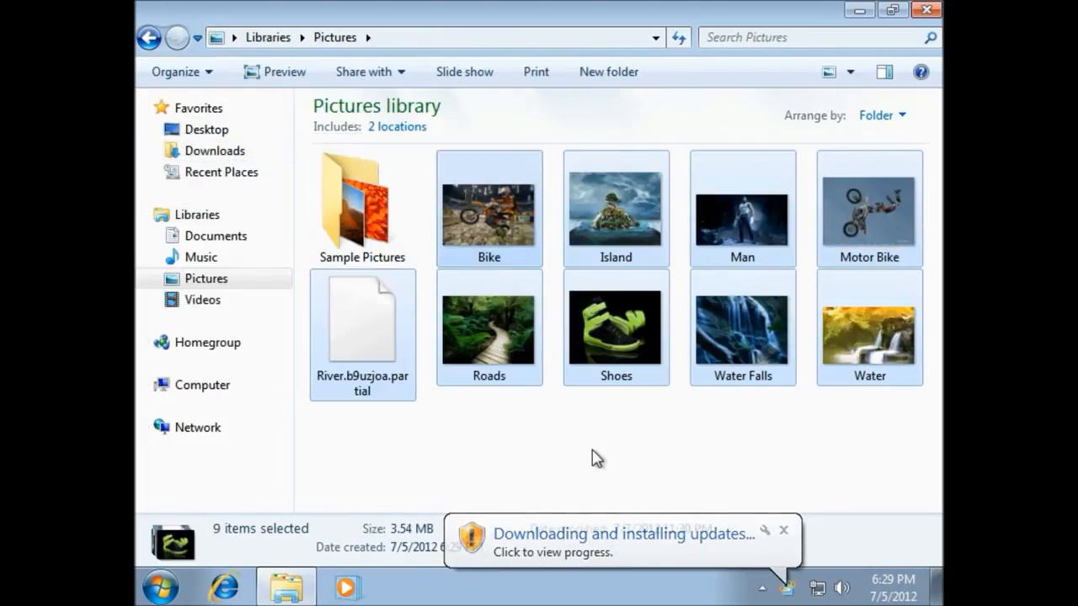
{"action": "left_click", "coordinate": [592, 450]}
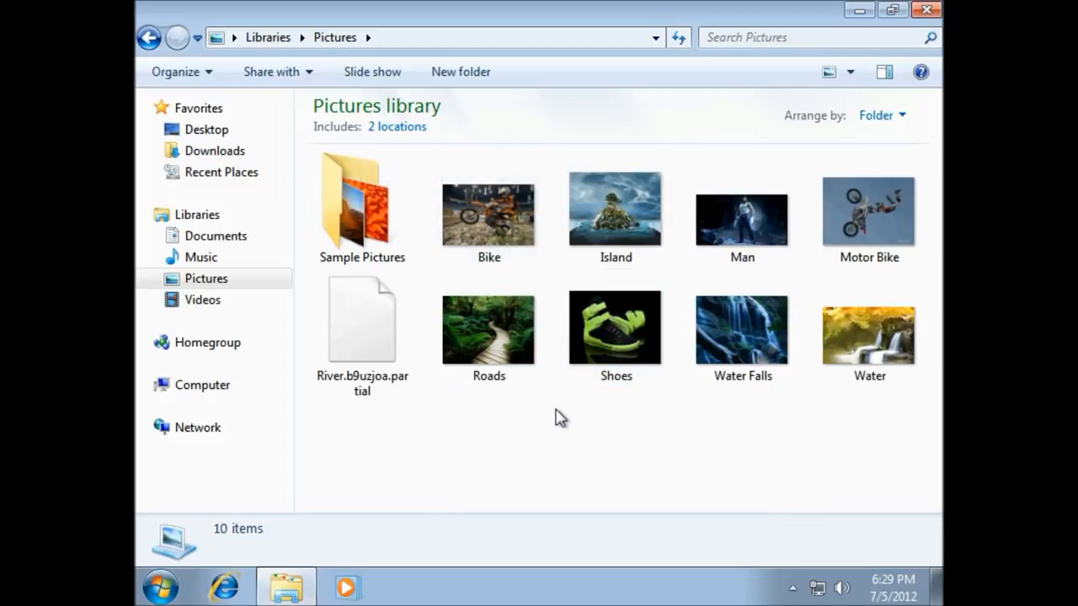
{"action": "left_click", "coordinate": [926, 10]}
Step: Refresh the desktop, reopen Explorer and navigate to Local Disk (C:)
{"action": "right_click", "coordinate": [567, 144]}
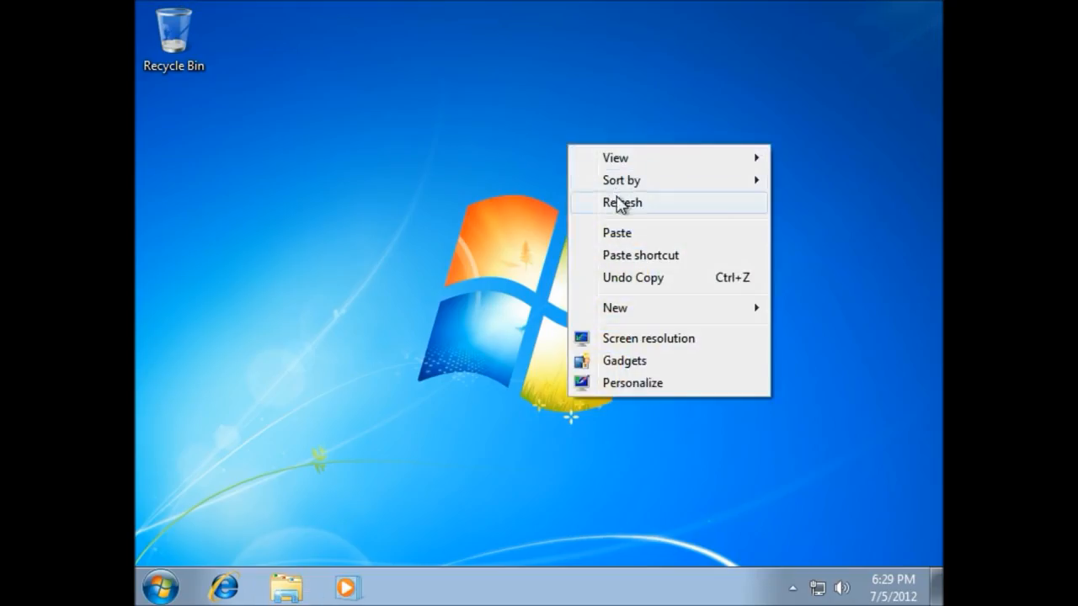
{"action": "left_click", "coordinate": [621, 203]}
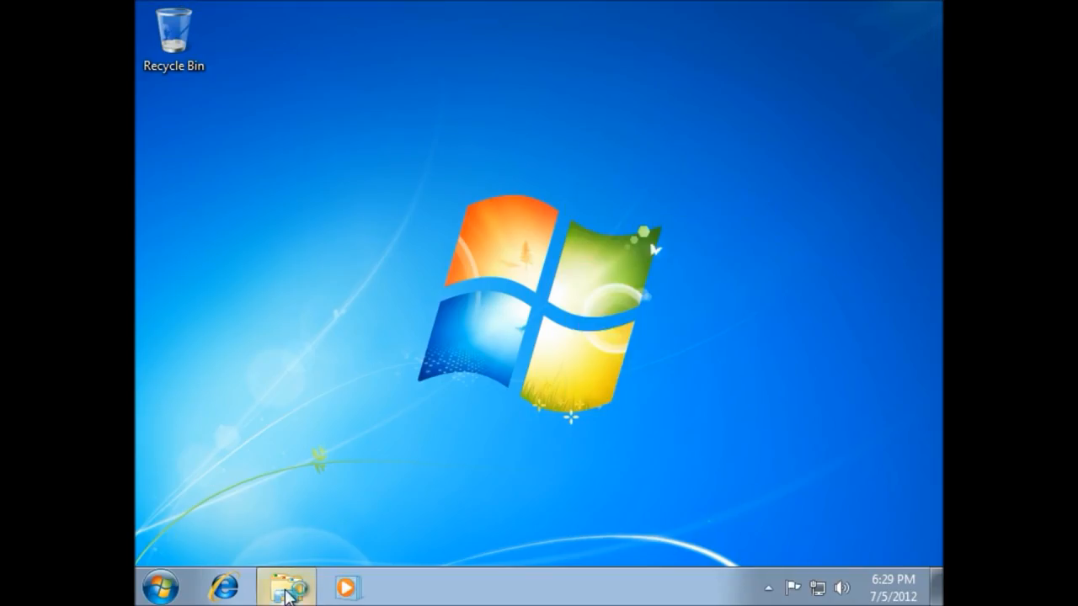
{"action": "left_click", "coordinate": [286, 592]}
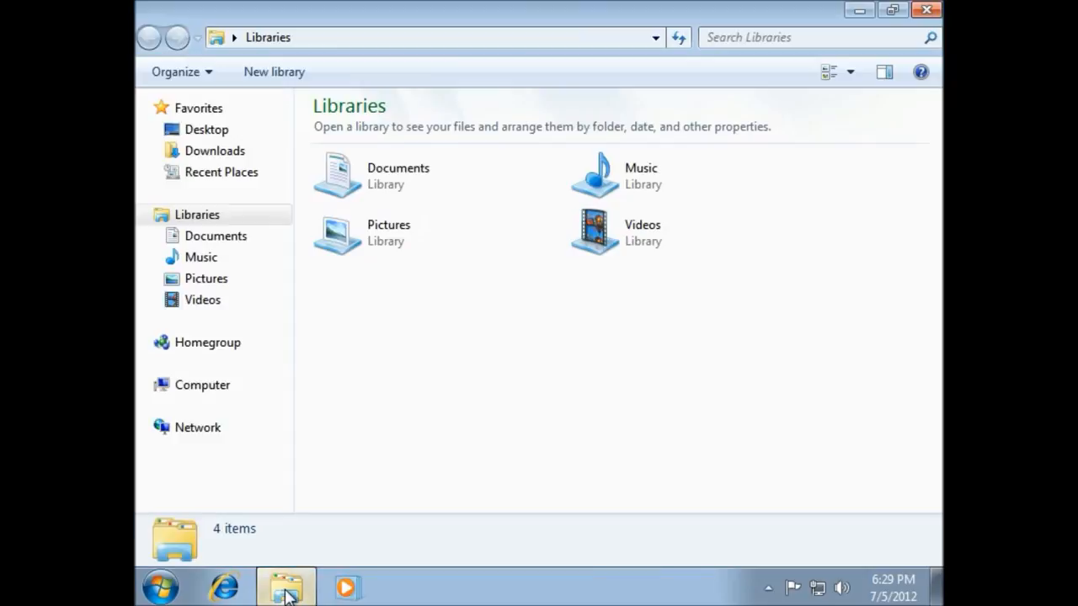
{"action": "left_click", "coordinate": [217, 235]}
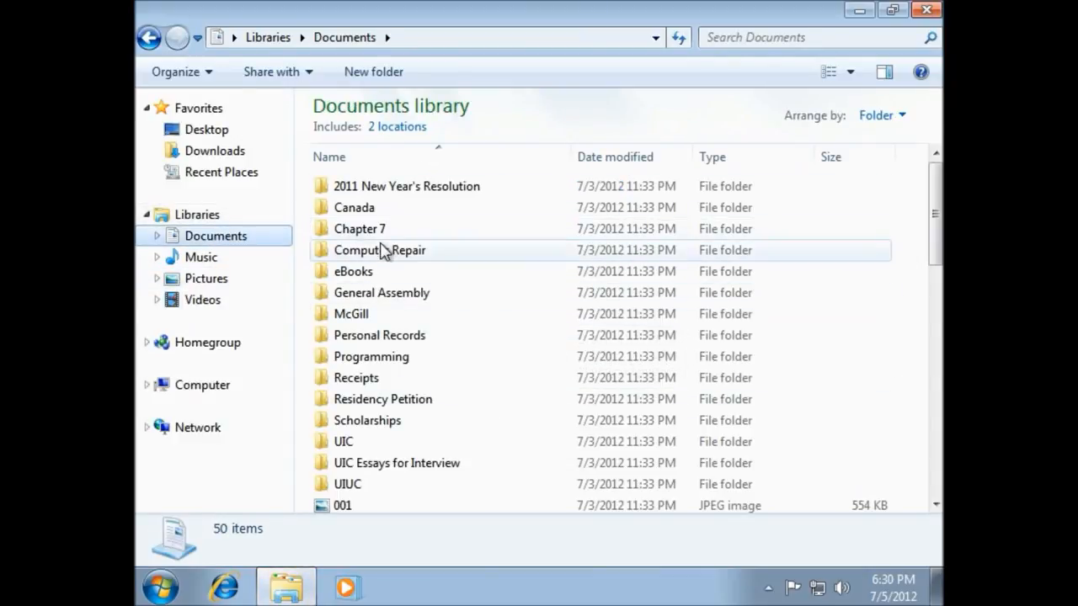
{"action": "left_click", "coordinate": [211, 398]}
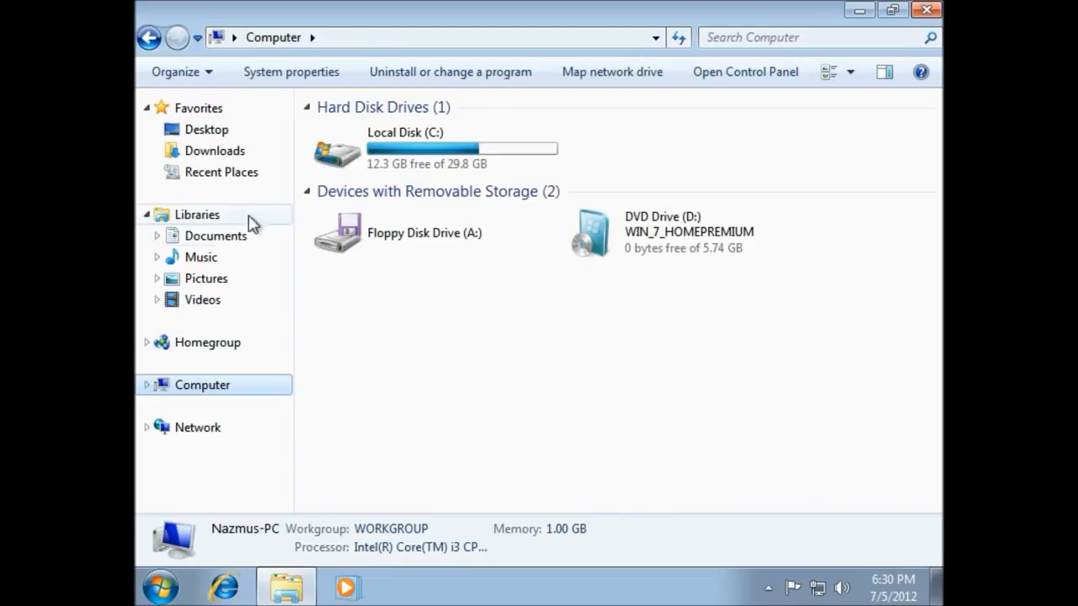
{"action": "double_click", "coordinate": [345, 152]}
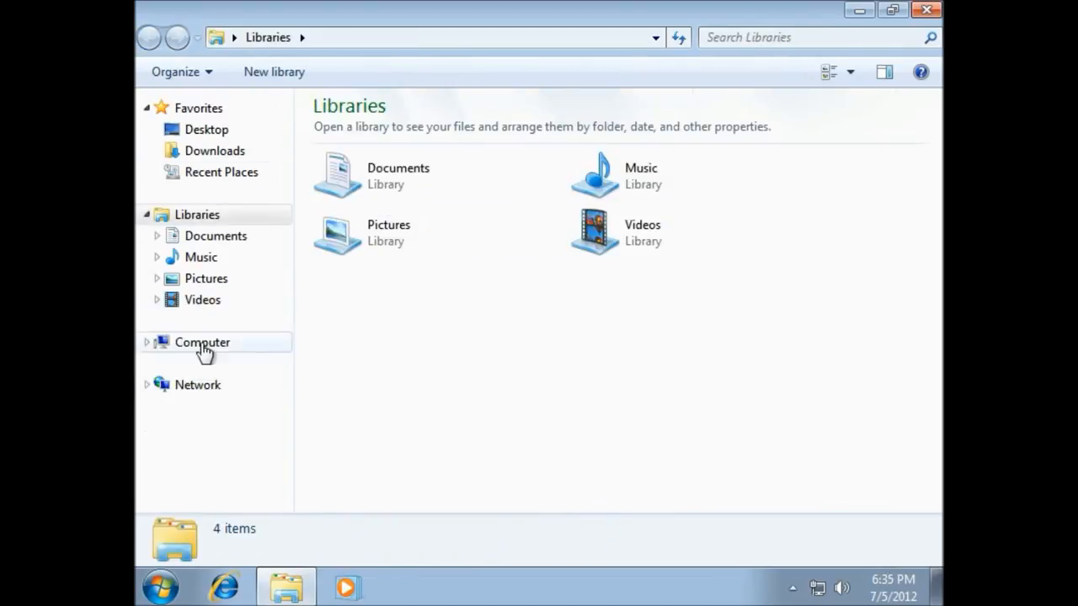
Step: Select the Windows.old folder on Local Disk (C:), then close Explorer
{"action": "left_click", "coordinate": [202, 355]}
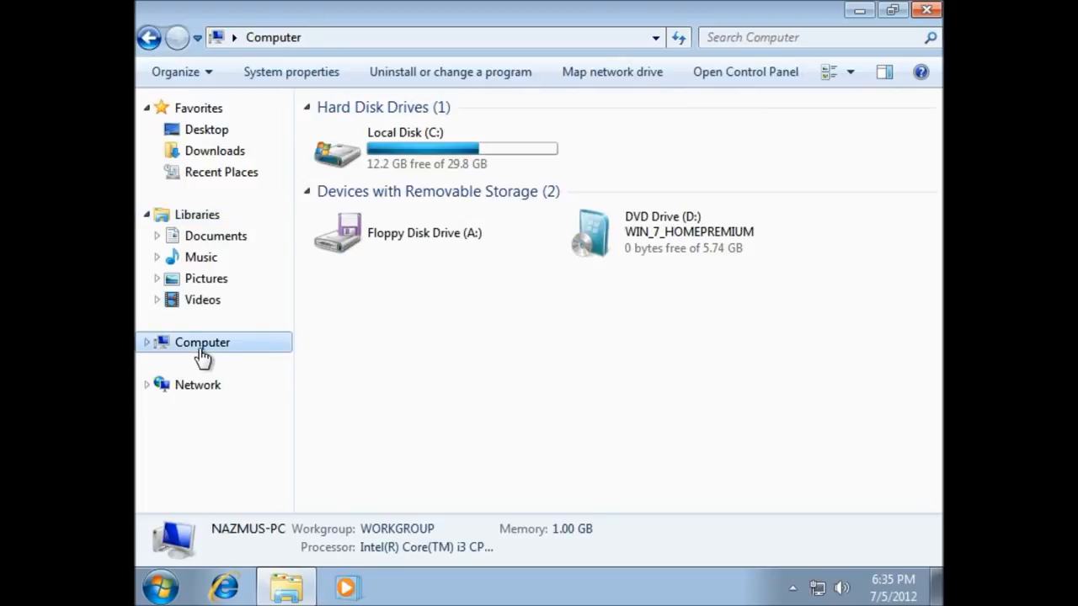
{"action": "left_click", "coordinate": [527, 142]}
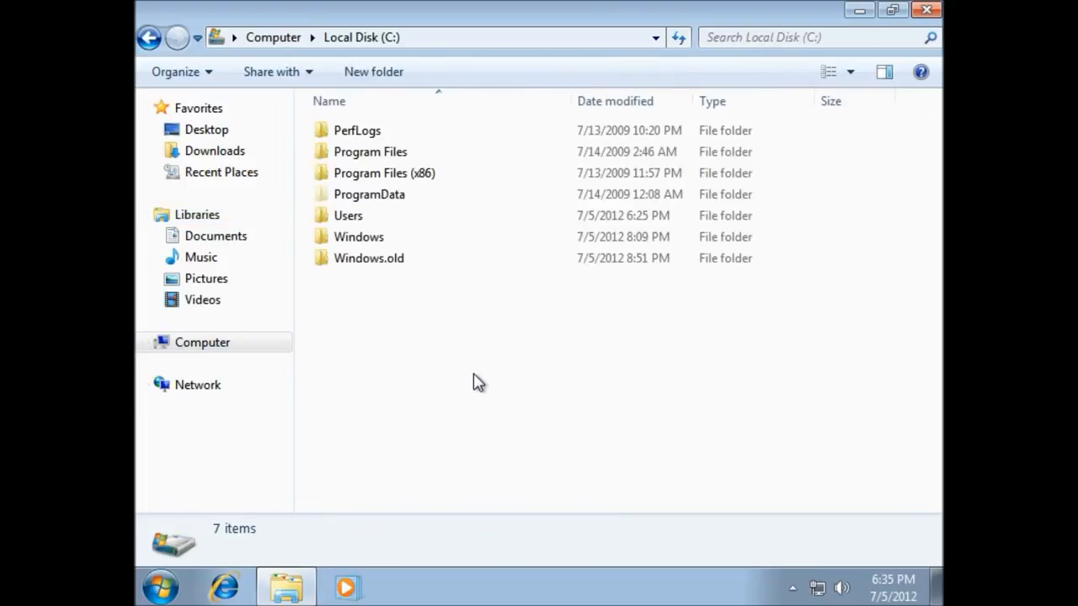
{"action": "left_click", "coordinate": [365, 262]}
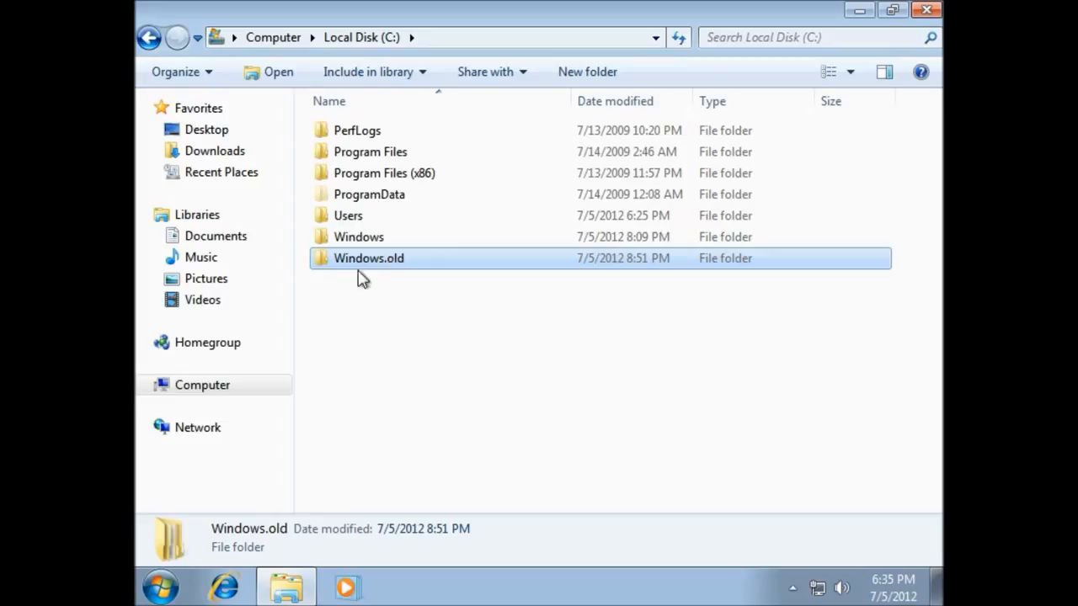
{"action": "left_click", "coordinate": [928, 11]}
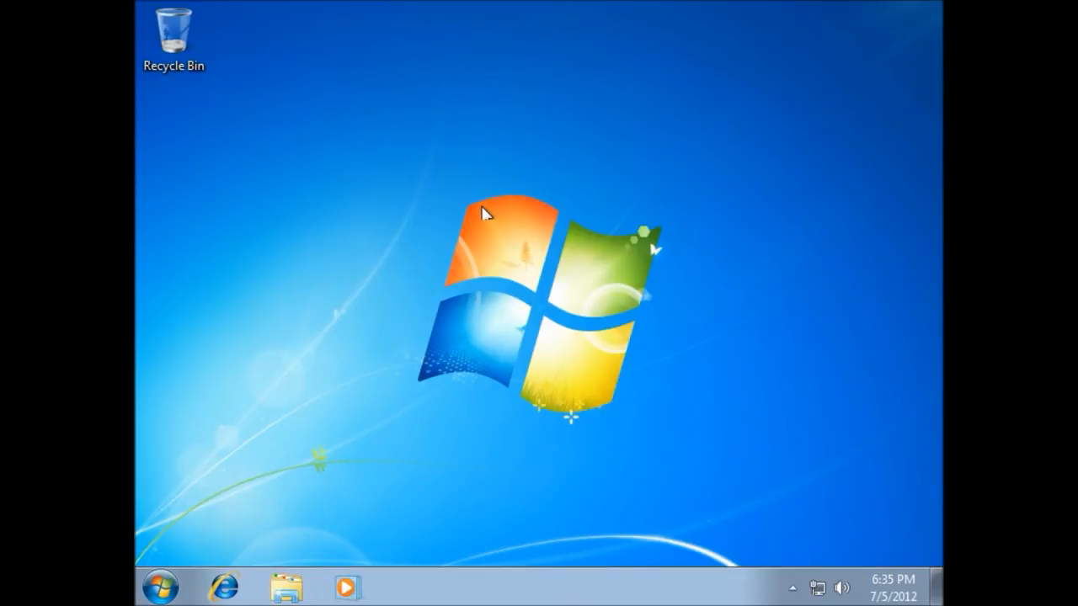
Step: Browse Accessories > System Tools, then search 'di' in the Start menu and launch Disk Cleanup
{"action": "left_click", "coordinate": [160, 586]}
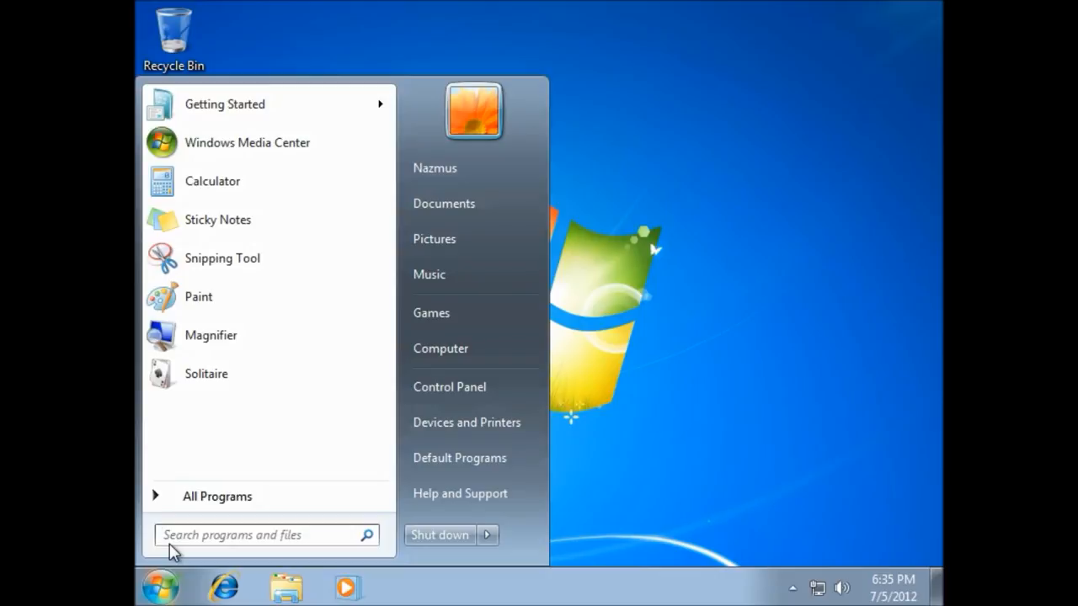
{"action": "left_click", "coordinate": [231, 498]}
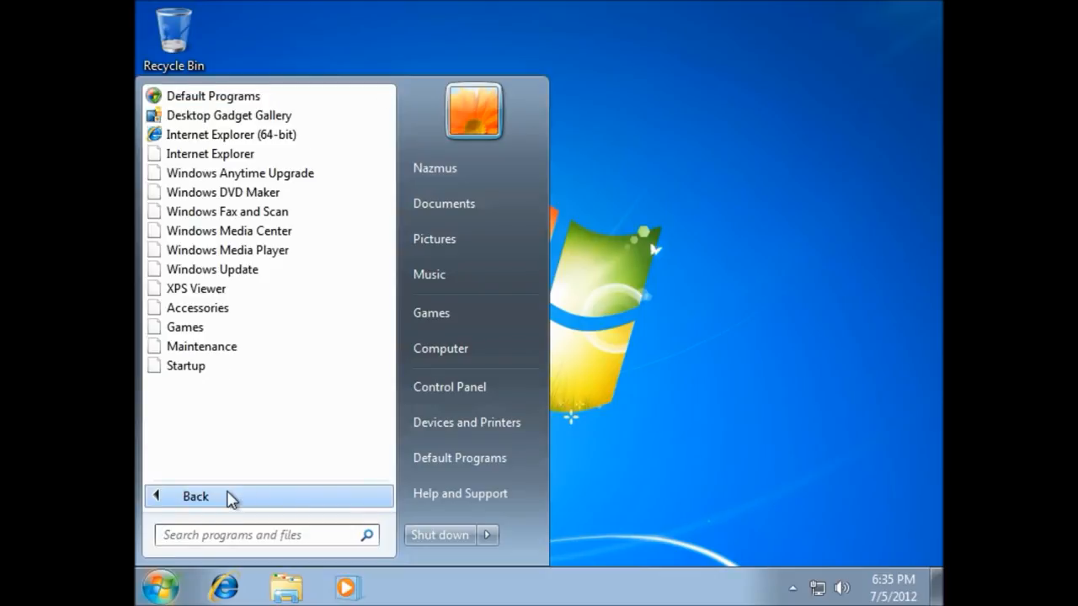
{"action": "left_click", "coordinate": [207, 311]}
{"action": "scroll", "coordinate": [252, 327], "scroll_direction": "down", "scroll_amount": 2}
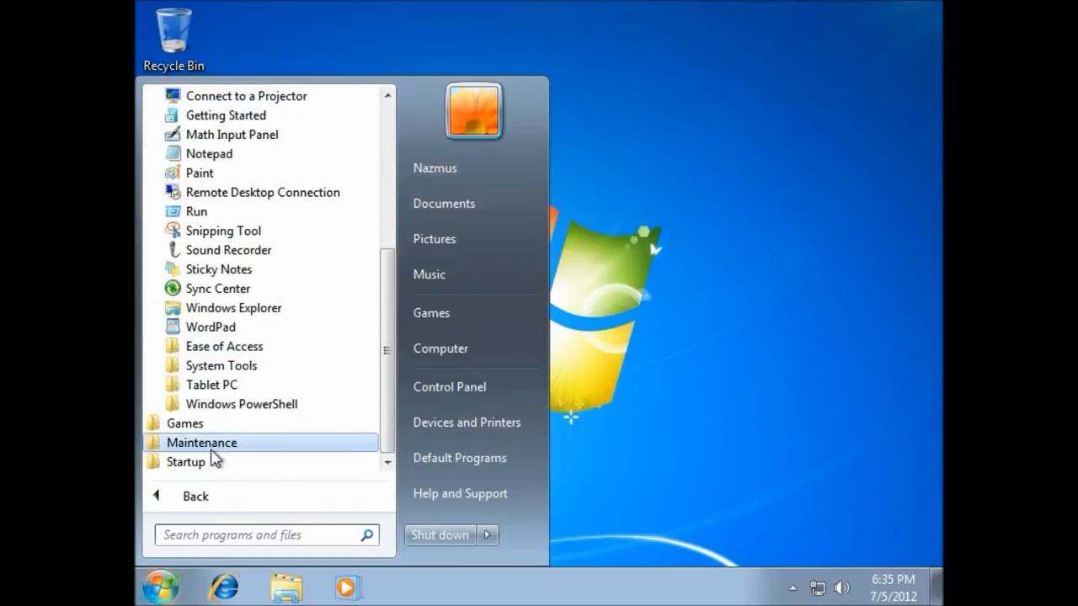
{"action": "left_click", "coordinate": [241, 365]}
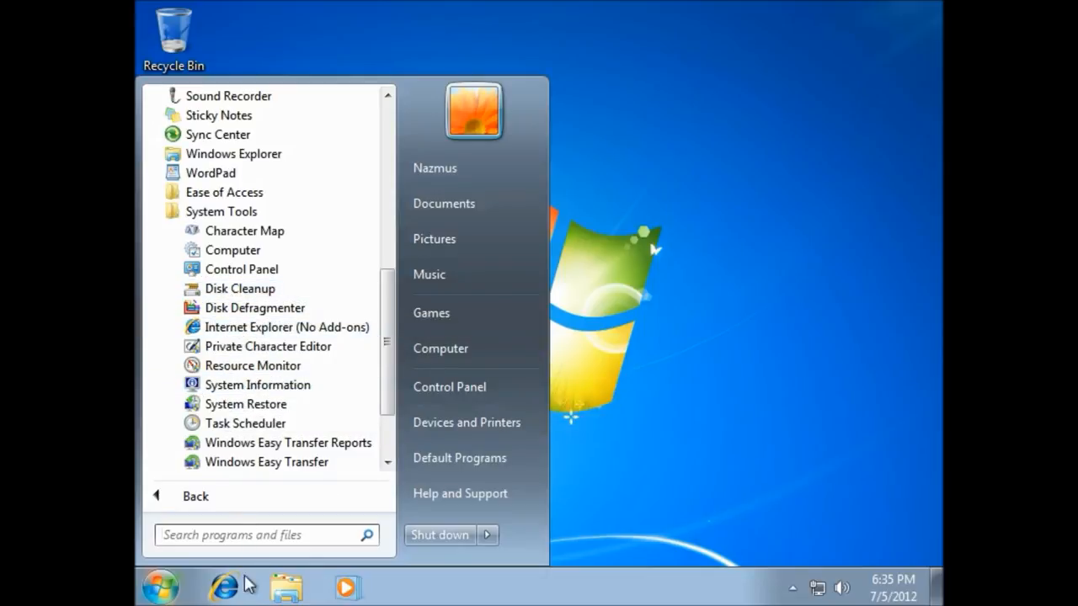
{"action": "left_click", "coordinate": [257, 531]}
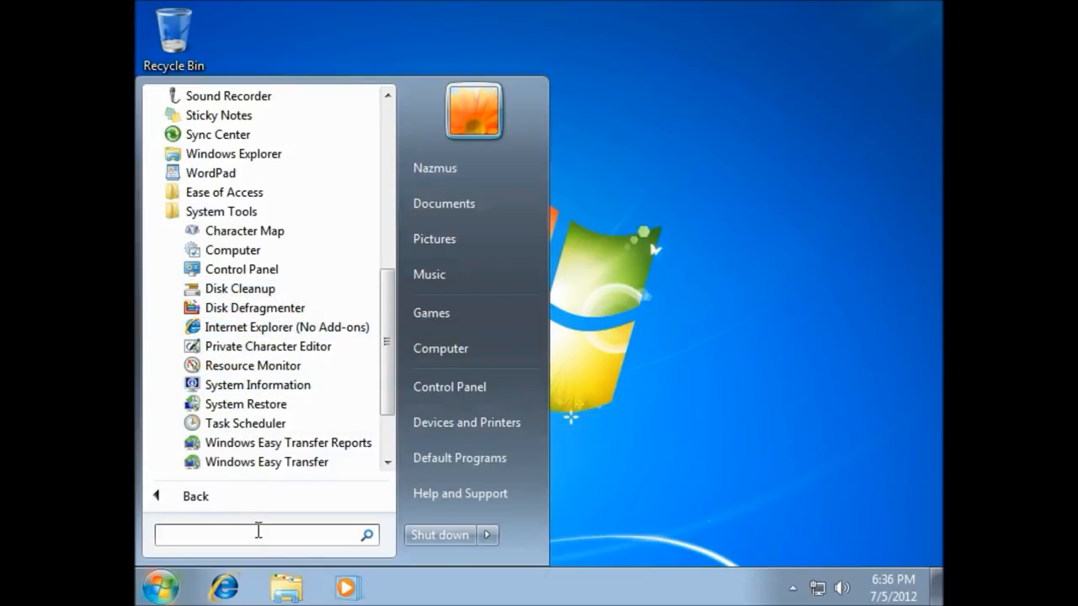
{"action": "type", "text": "dis"}
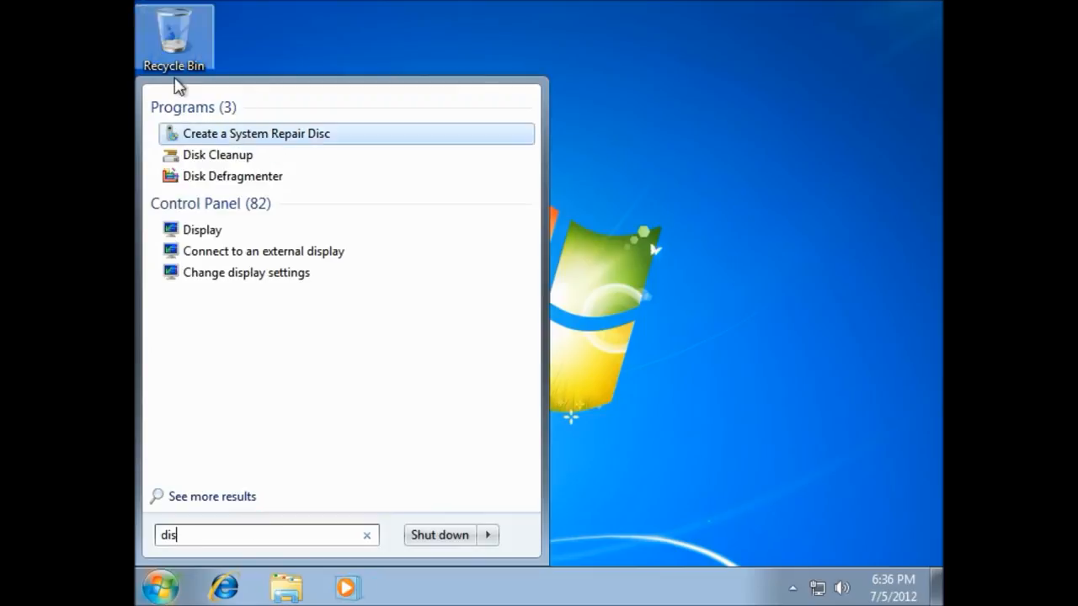
{"action": "left_click", "coordinate": [223, 157]}
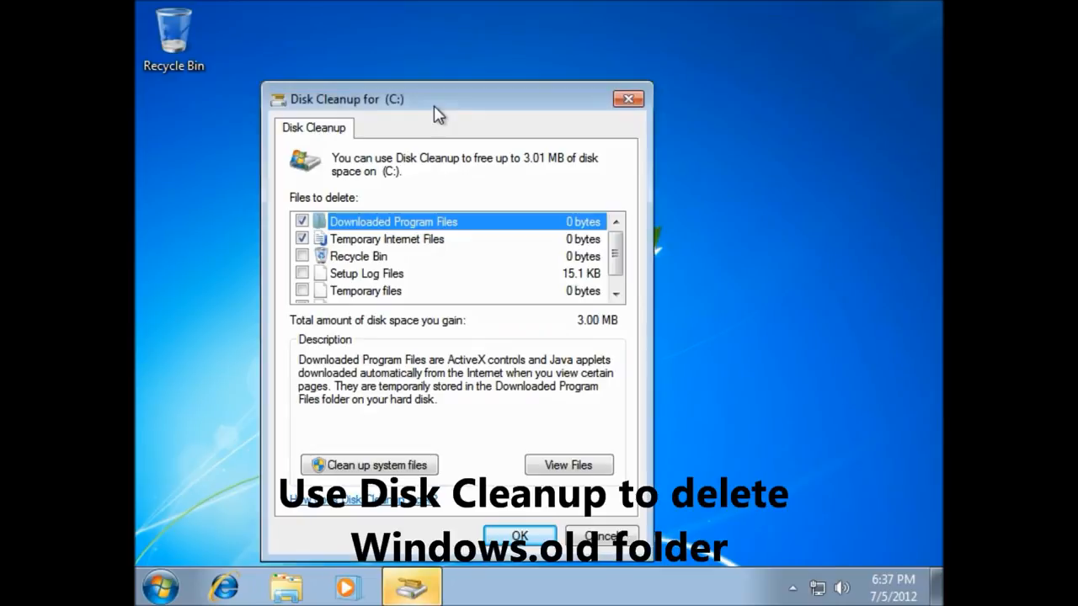
Step: Rescan including system files, tick Previous Windows installation(s) and delete the 11.9 GB
{"action": "left_click_drag", "start_coordinate": [436, 113], "coordinate": [474, 99]}
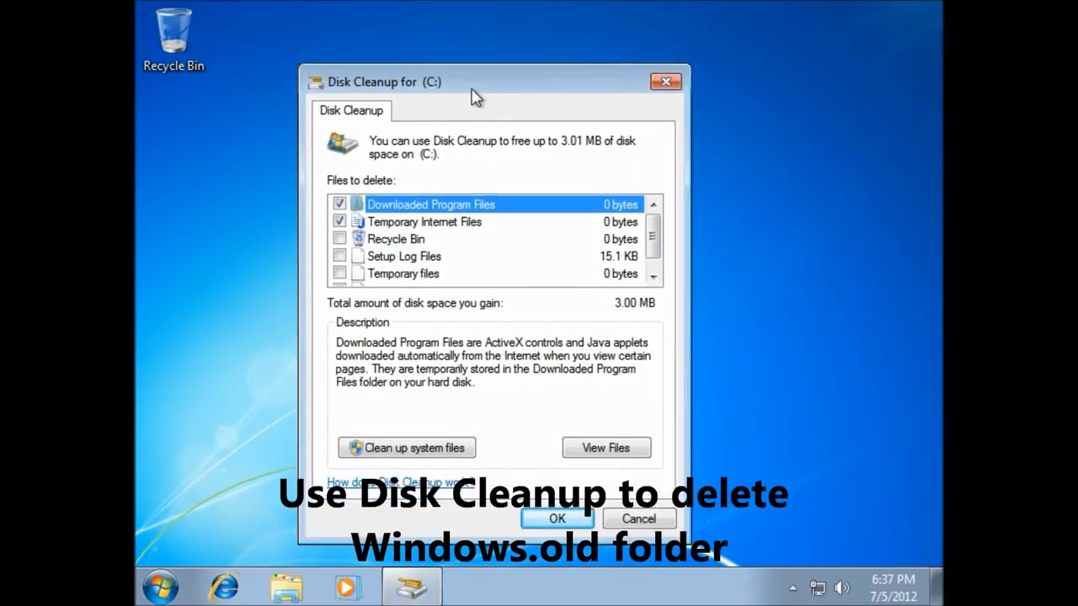
{"action": "left_click", "coordinate": [440, 457]}
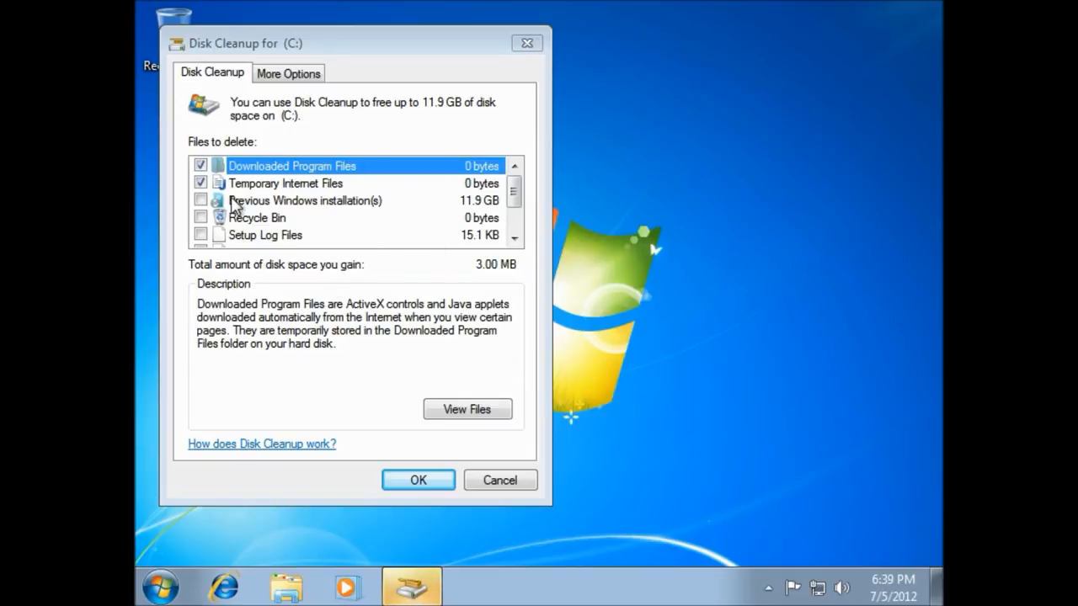
{"action": "left_click_drag", "start_coordinate": [525, 212], "coordinate": [516, 181]}
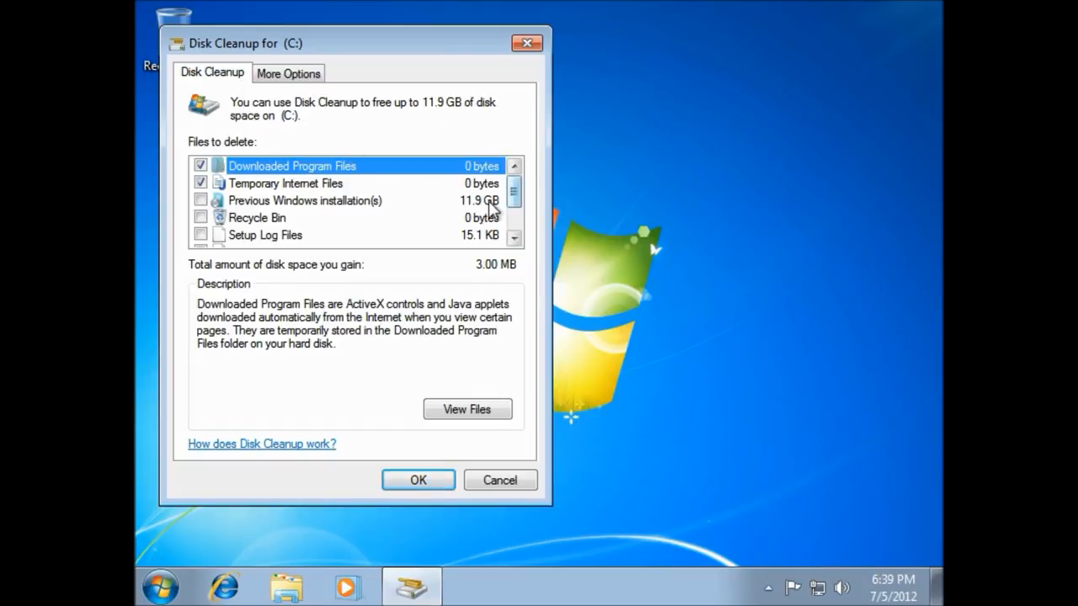
{"action": "left_click", "coordinate": [200, 200]}
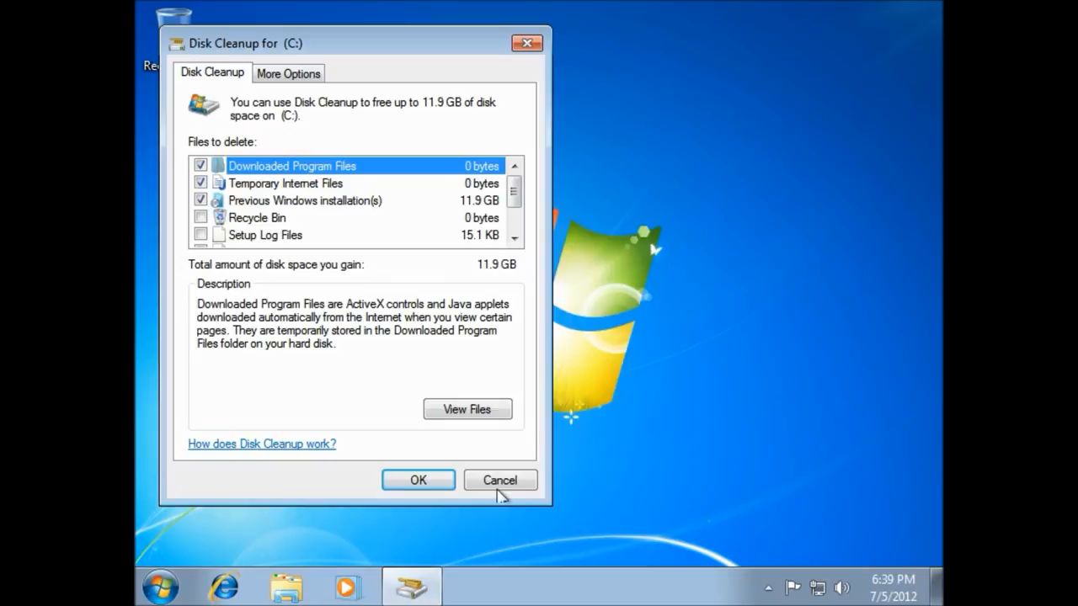
{"action": "left_click", "coordinate": [438, 482]}
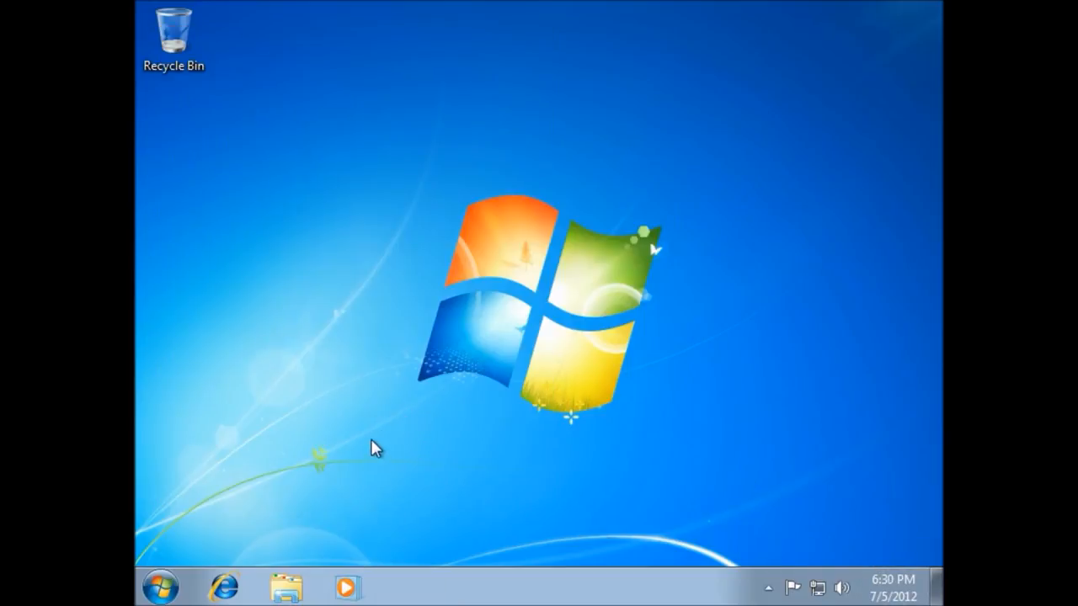
{"action": "left_click_drag", "start_coordinate": [421, 431], "coordinate": [353, 445]}
{"action": "mouse_move", "coordinate": [351, 500]}
{"action": "left_mouse_down"}
{"action": "mouse_move", "coordinate": [663, 229]}
{"action": "mouse_move", "coordinate": [740, 128]}
{"action": "mouse_move", "coordinate": [462, 331]}
{"action": "mouse_move", "coordinate": [362, 479]}
{"action": "mouse_move", "coordinate": [368, 488]}
{"action": "left_mouse_up"}
{"action": "left_click", "coordinate": [149, 598]}
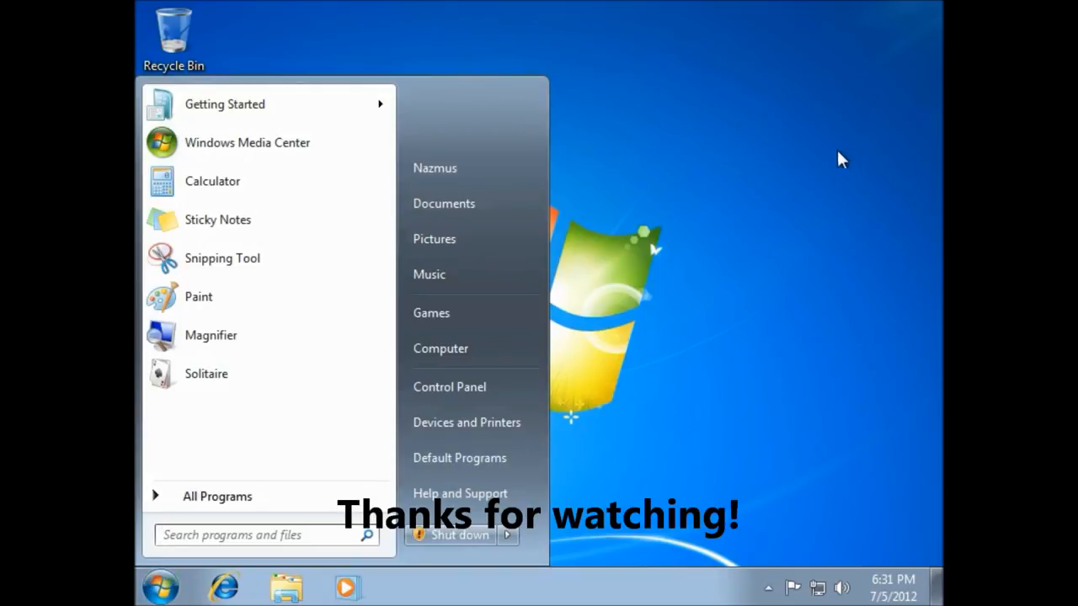
{"action": "left_click", "coordinate": [800, 158]}
{"action": "left_click_drag", "start_coordinate": [349, 397], "coordinate": [800, 135]}
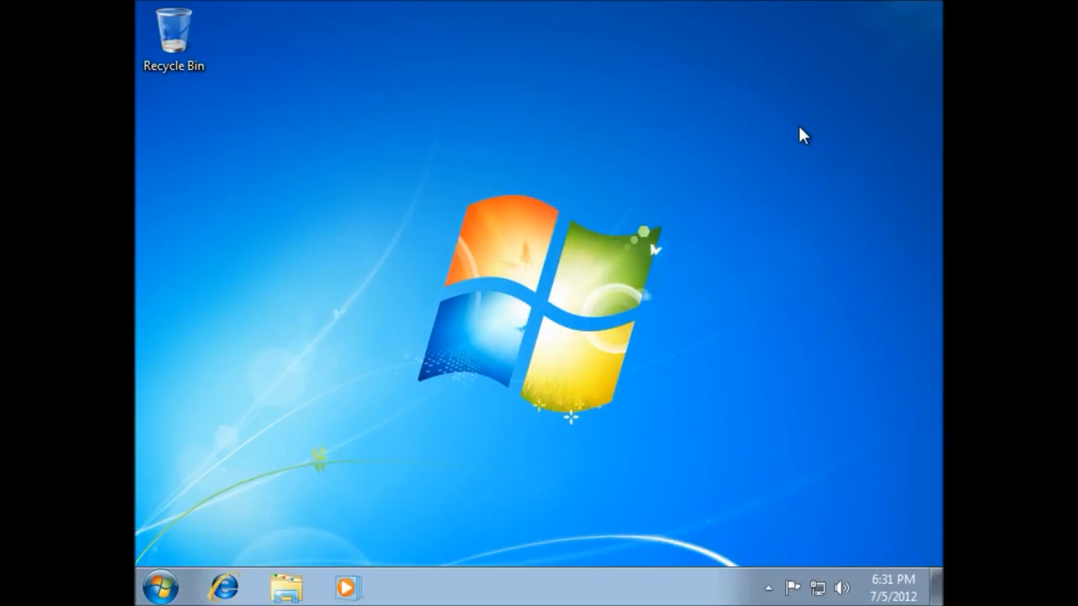